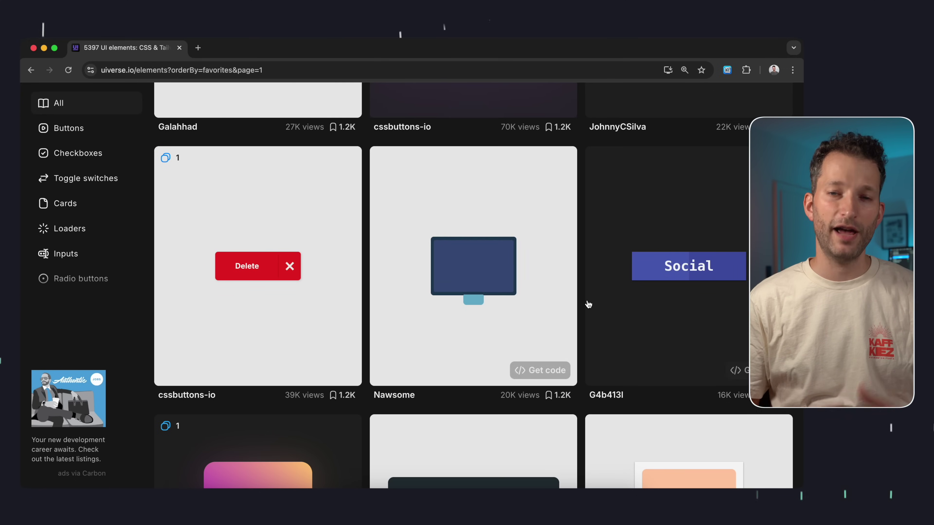
- Preview the dark UIVERSE logo card and the day/night theme switch, flipping it back to daytime
{"action": "left_click", "coordinate": [473, 471]}
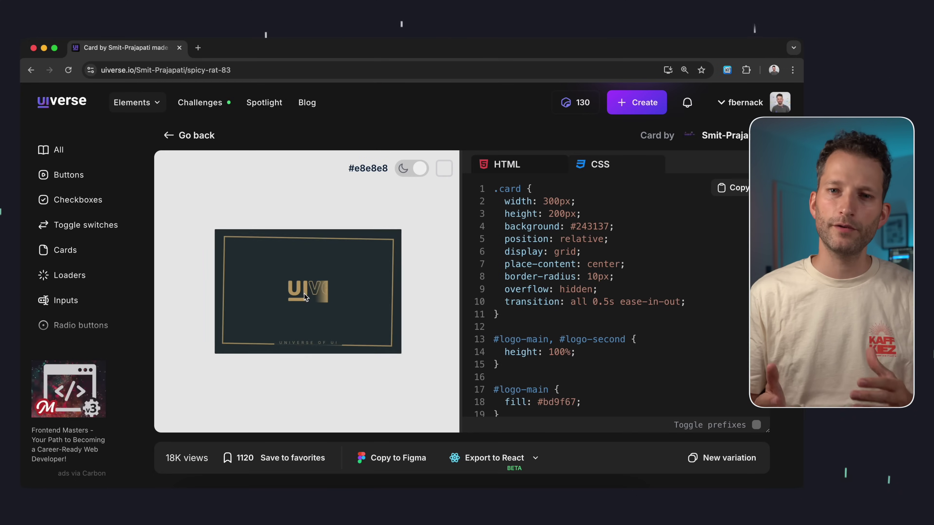
{"action": "key", "text": "super+bracketleft"}
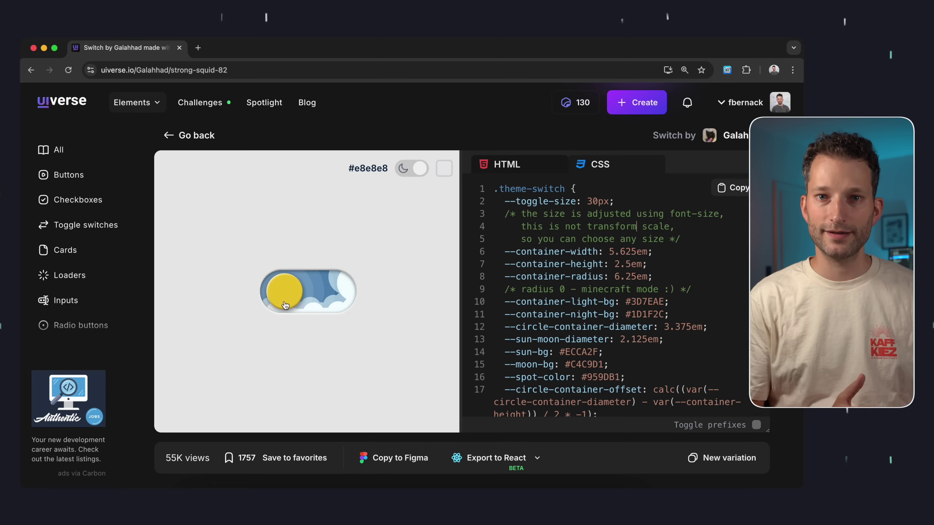
{"action": "left_click", "coordinate": [285, 305]}
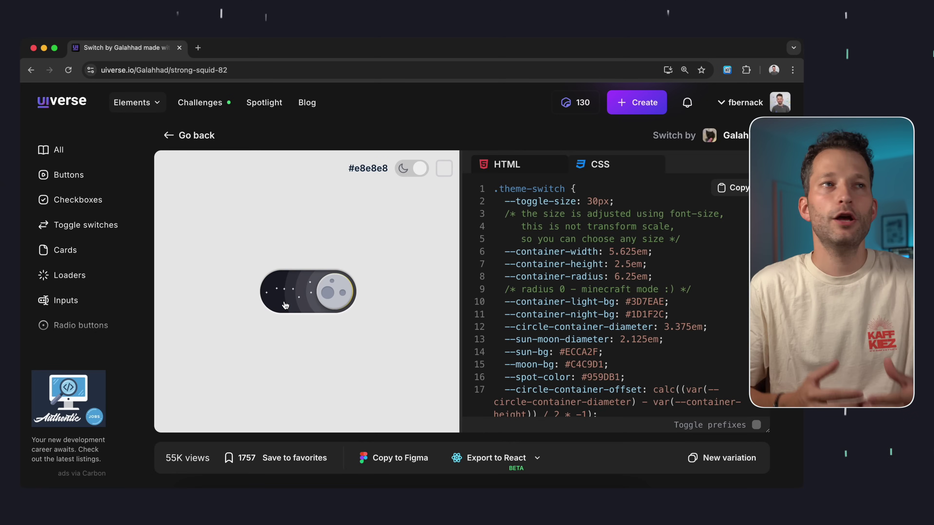
{"action": "left_click", "coordinate": [336, 305]}
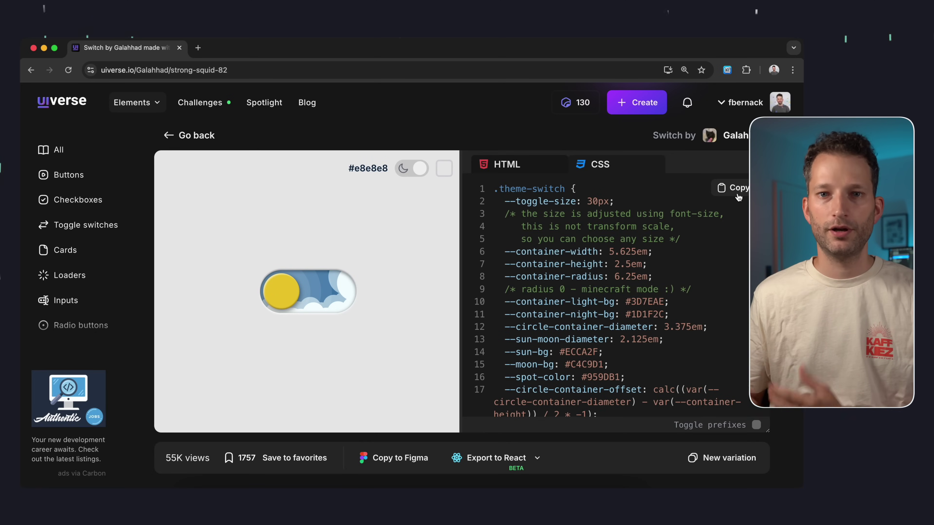
{"action": "key", "text": "super+bracketleft"}
- Scroll down the favorites grid toward the Loaders collection
{"action": "scroll", "coordinate": [579, 328], "scroll_direction": "down", "scroll_amount": 4}
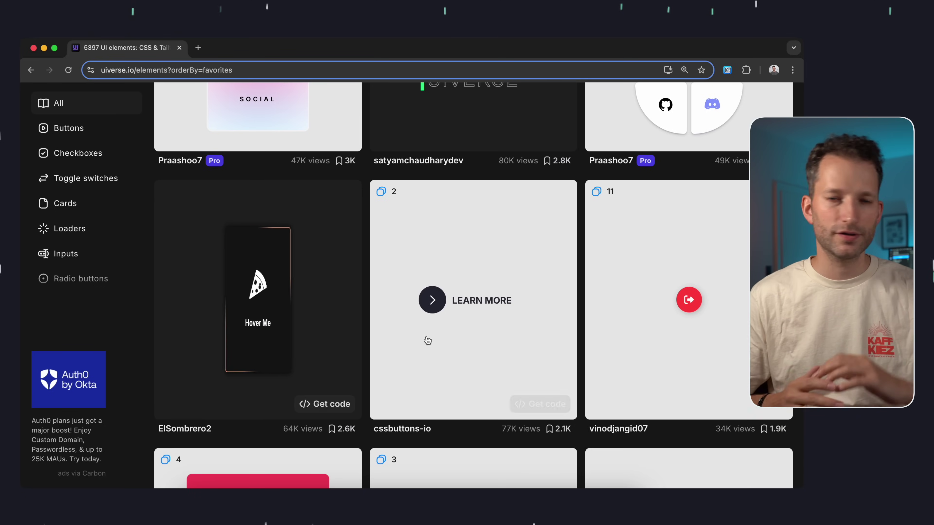
{"action": "scroll", "coordinate": [609, 374], "scroll_direction": "down", "scroll_amount": 3}
{"action": "scroll", "coordinate": [608, 374], "scroll_direction": "down", "scroll_amount": 2}
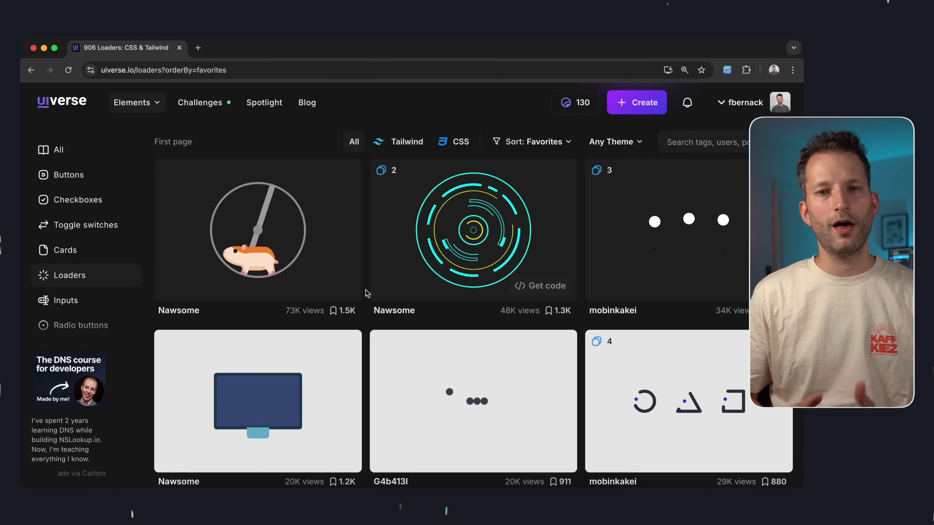
- Open the hamster-wheel loader, type 'Lorem ip' into its card title, and start creating a new element
{"action": "left_click", "coordinate": [321, 287]}
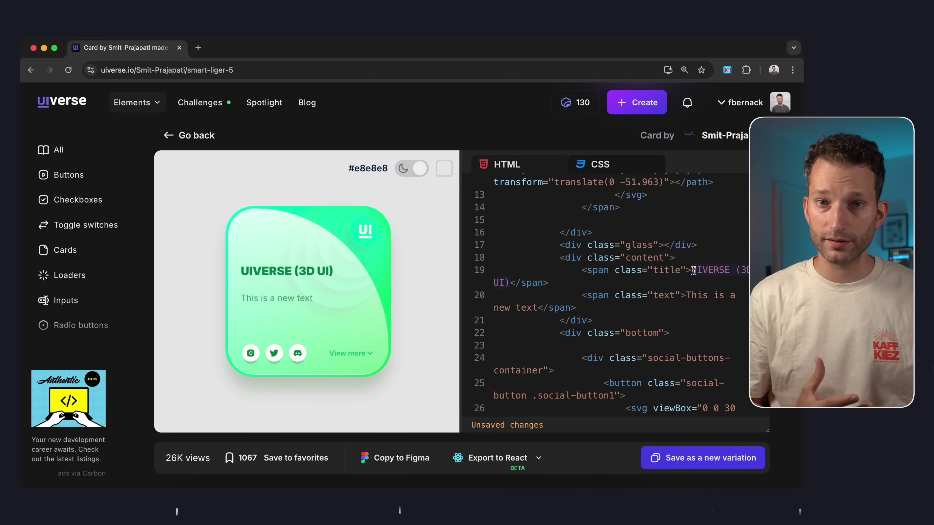
{"action": "type", "text": "Lorem ipsum"}
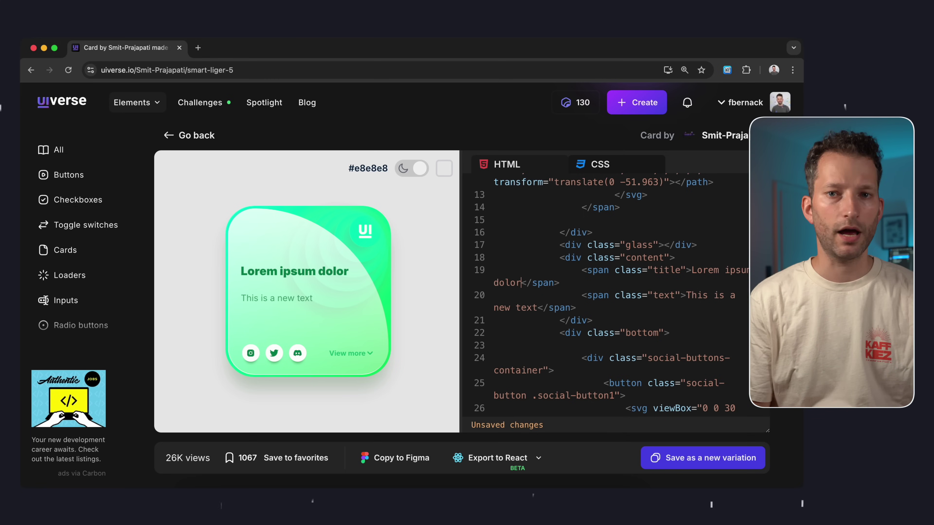
{"action": "left_click", "coordinate": [640, 111]}
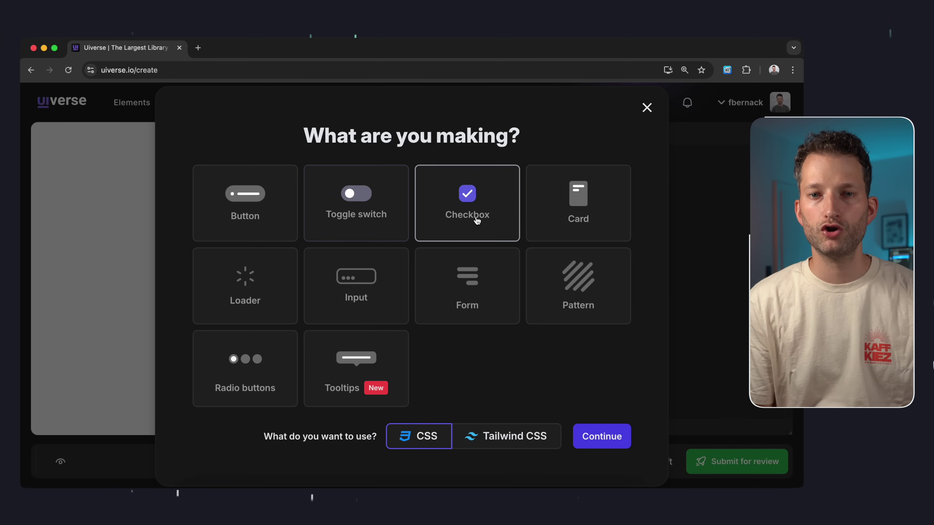
- Continue from the 'What are you making?' dialog into the checkbox editor with starter CSS
{"action": "left_click", "coordinate": [610, 429]}
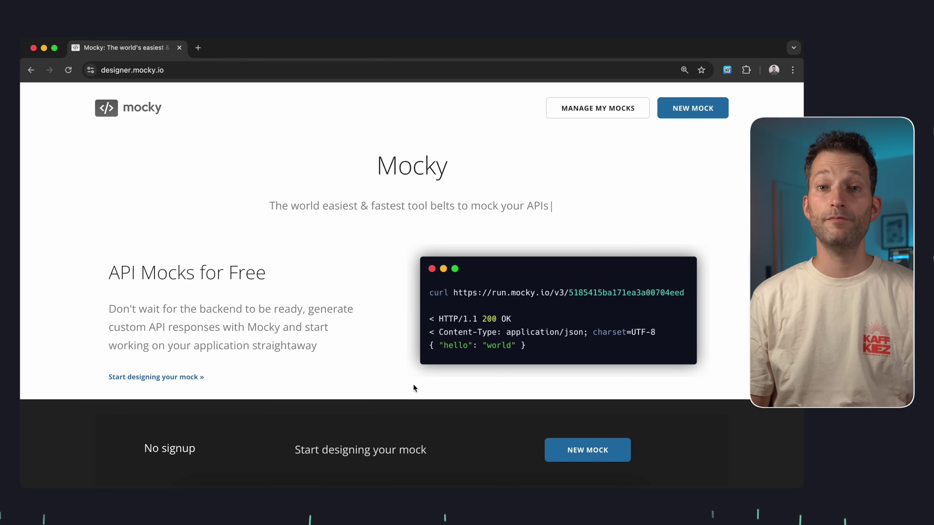
- Start a new mock in Mocky, keeping application/json as the response content type
{"action": "left_click", "coordinate": [693, 107]}
{"action": "scroll", "coordinate": [658, 234], "scroll_direction": "down", "scroll_amount": 3}
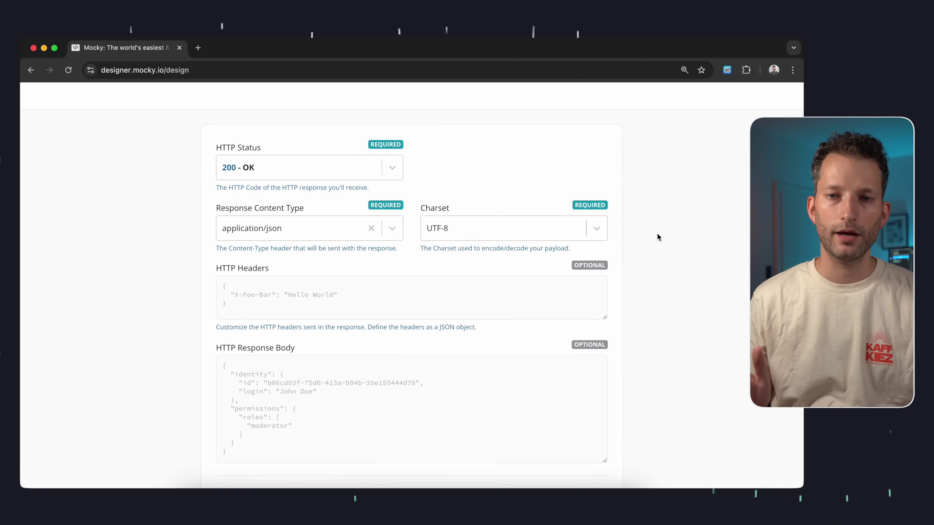
{"action": "scroll", "coordinate": [657, 234], "scroll_direction": "down", "scroll_amount": 1}
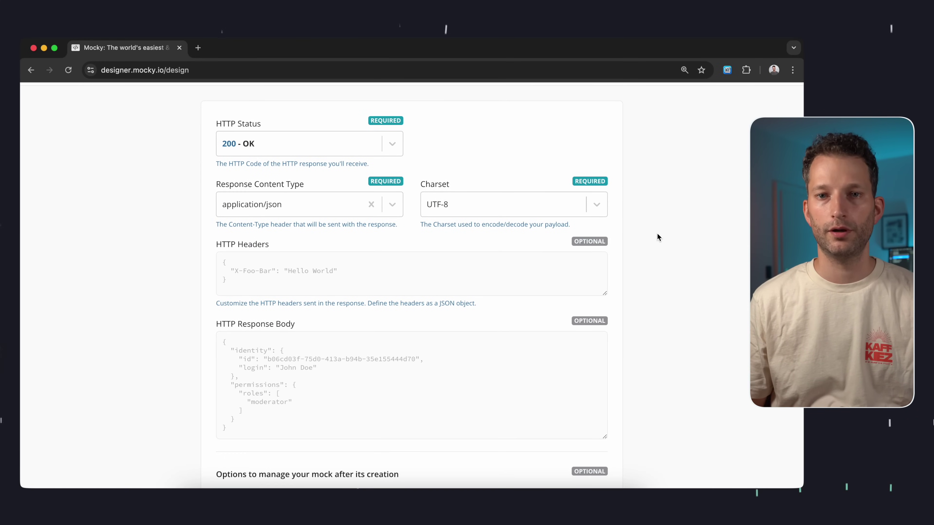
{"action": "left_click", "coordinate": [388, 204]}
{"action": "left_click", "coordinate": [335, 243]}
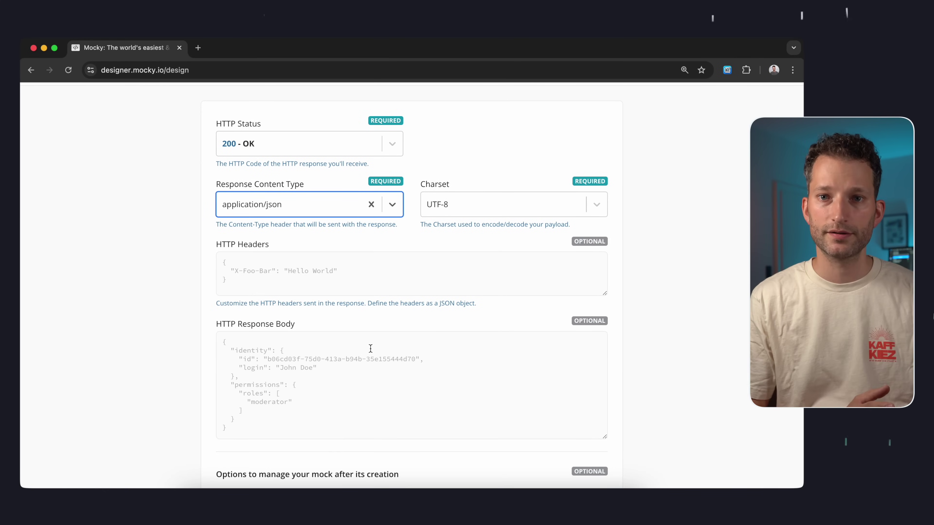
{"action": "scroll", "coordinate": [371, 348], "scroll_direction": "down", "scroll_amount": 5}
- Paste the JSON user profile as the response body, generate the mock, and copy its URL
{"action": "left_click", "coordinate": [312, 216]}
{"action": "key", "text": "cmd+v"}
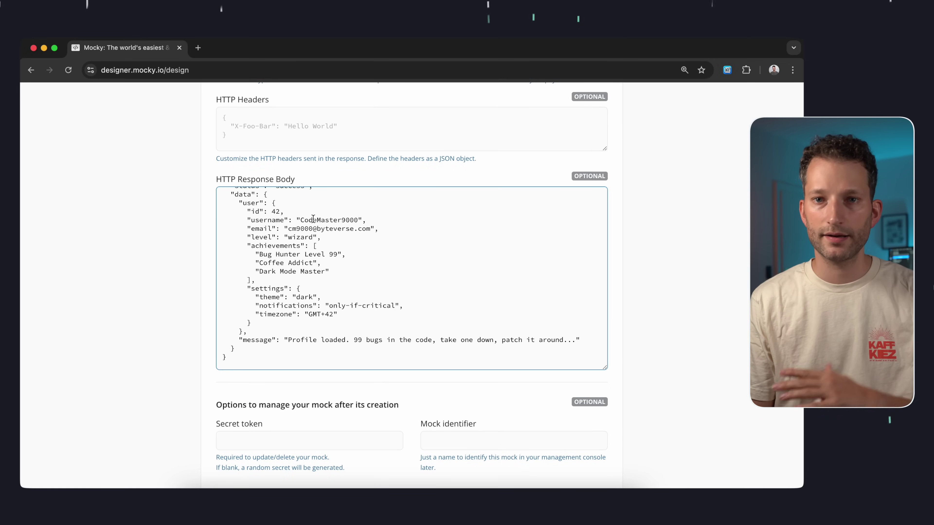
{"action": "scroll", "coordinate": [404, 382], "scroll_direction": "down", "scroll_amount": 5}
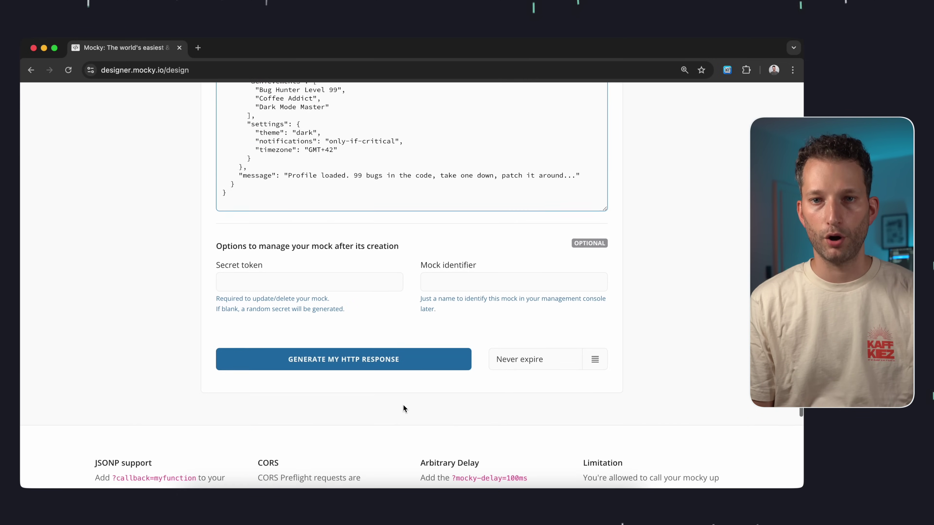
{"action": "left_click", "coordinate": [362, 366]}
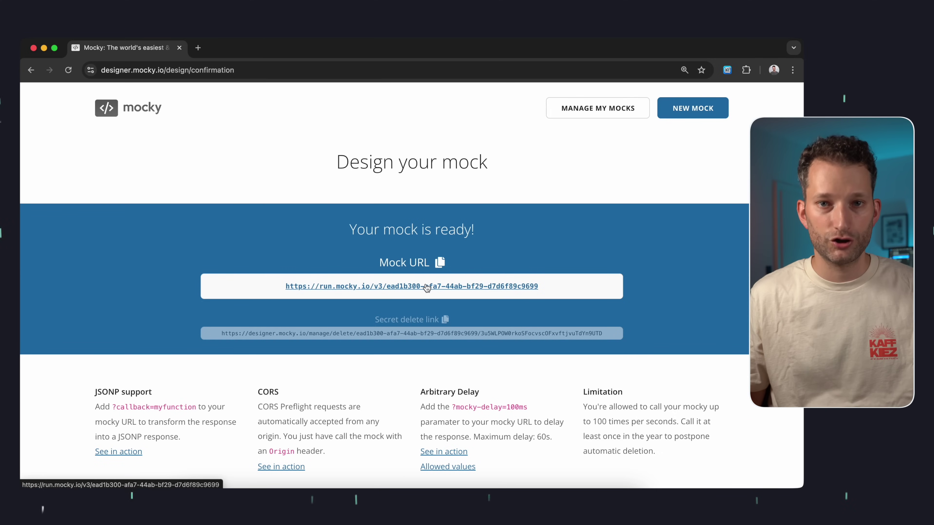
{"action": "left_click", "coordinate": [440, 263]}
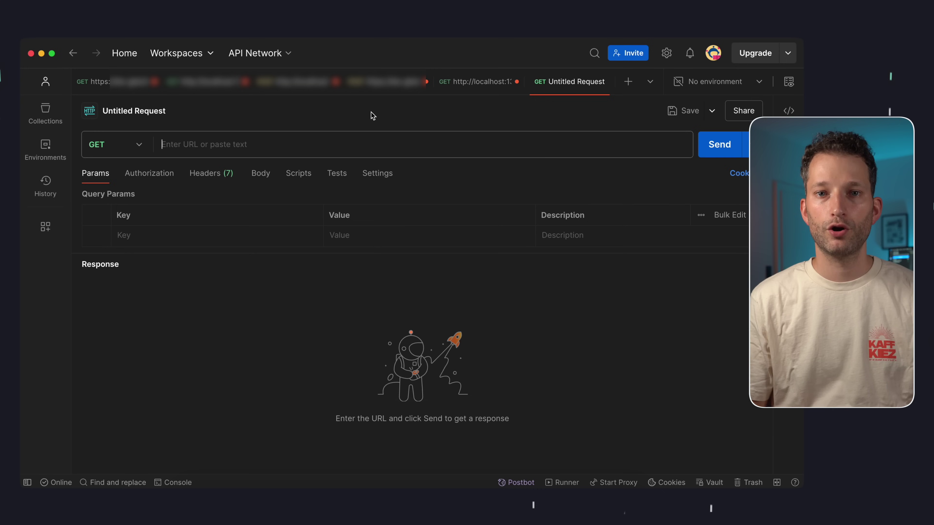
- Send a Postman GET request to the pasted mock URL and review the 200 OK profile JSON
{"action": "left_click", "coordinate": [318, 146]}
{"action": "key", "text": "super+v"}
{"action": "left_click", "coordinate": [726, 146]}
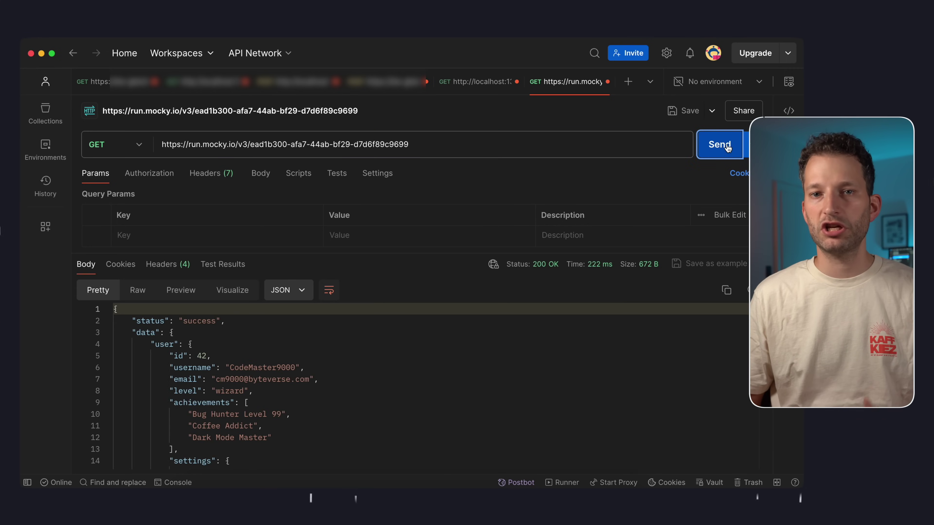
{"action": "scroll", "coordinate": [476, 357], "scroll_direction": "down", "scroll_amount": 5}
{"action": "scroll", "coordinate": [476, 357], "scroll_direction": "up", "scroll_amount": 5}
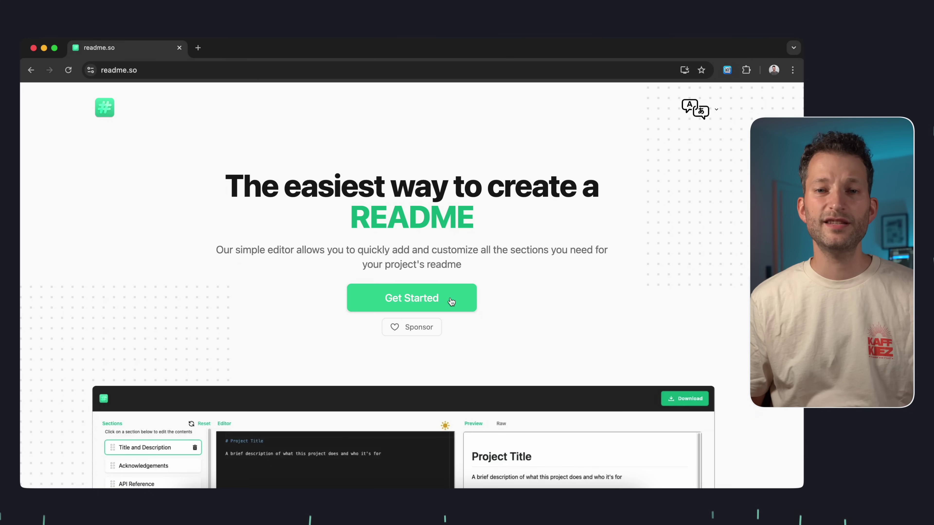
- Open the readme.so editor and rename the API Reference section heading to 'Koala Reference'
{"action": "left_click", "coordinate": [448, 298]}
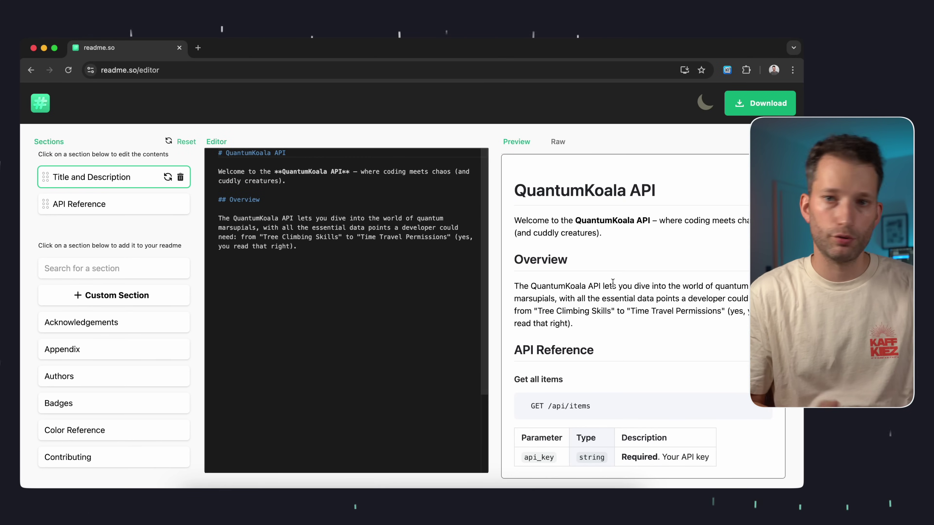
{"action": "scroll", "coordinate": [612, 283], "scroll_direction": "down", "scroll_amount": 5}
{"action": "scroll", "coordinate": [613, 283], "scroll_direction": "up", "scroll_amount": 5}
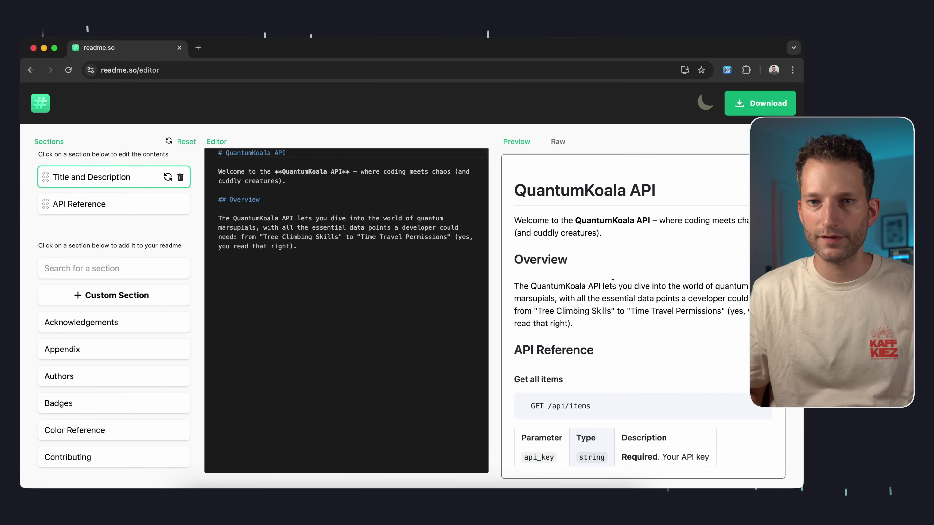
{"action": "left_click", "coordinate": [141, 212]}
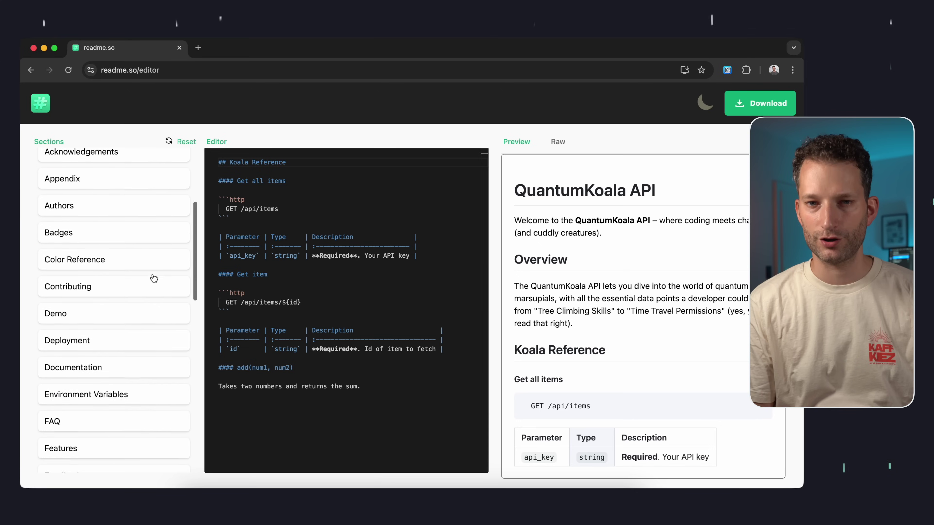
- Add a Usage/Examples section to the README
{"action": "scroll", "coordinate": [152, 273], "scroll_direction": "down", "scroll_amount": 12}
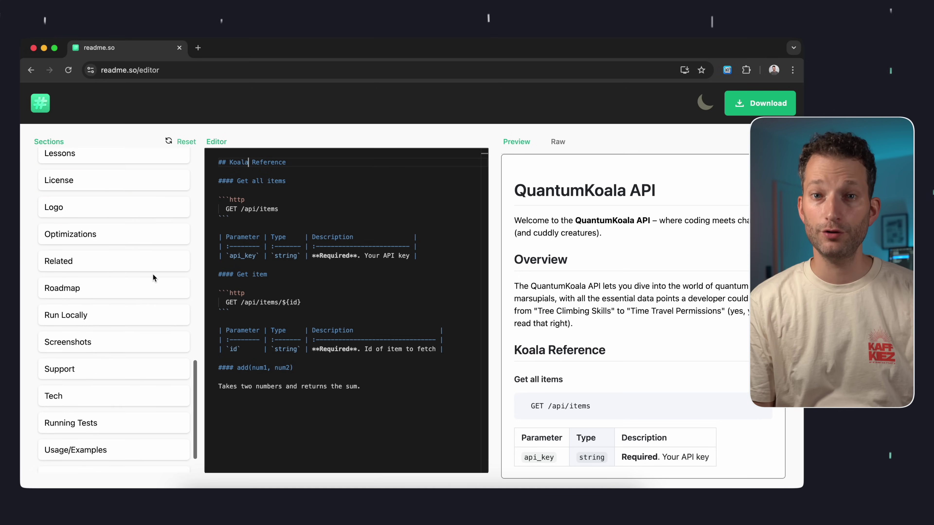
{"action": "left_click", "coordinate": [106, 417]}
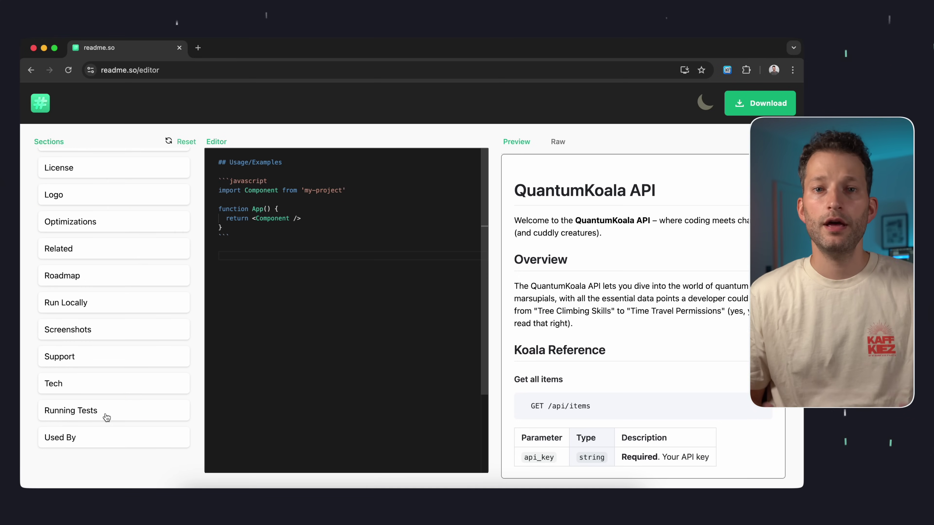
{"action": "scroll", "coordinate": [606, 393], "scroll_direction": "down", "scroll_amount": 5}
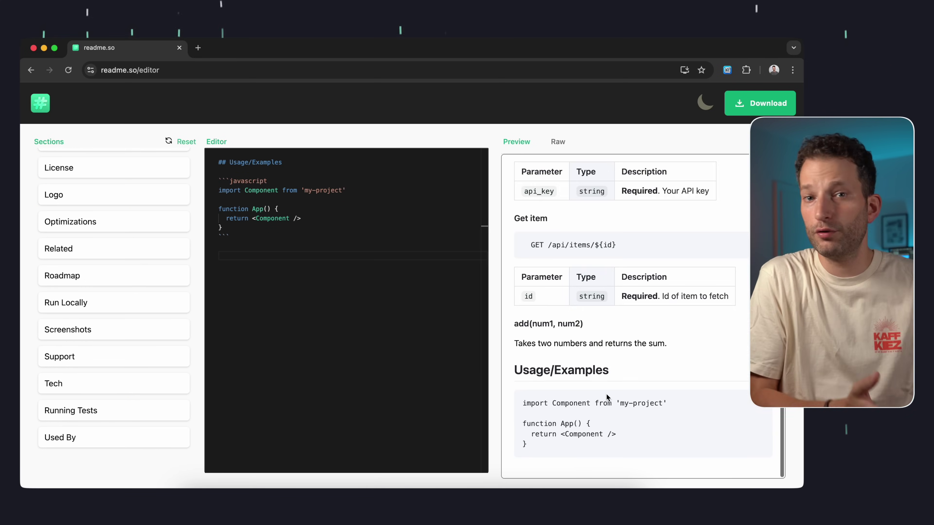
{"action": "scroll", "coordinate": [154, 364], "scroll_direction": "up", "scroll_amount": 15}
- Add Badges and Github Profile - About Me sections to the README
{"action": "left_click", "coordinate": [99, 262]}
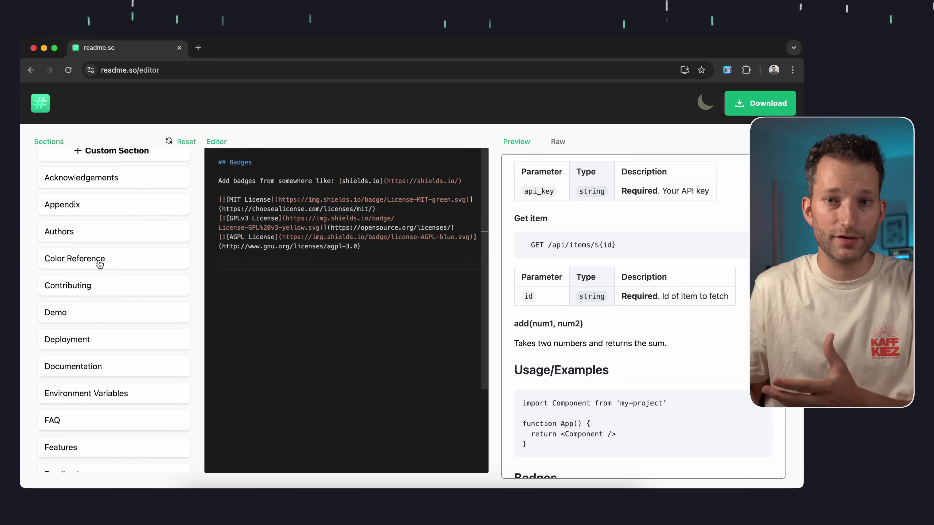
{"action": "scroll", "coordinate": [656, 474], "scroll_direction": "down", "scroll_amount": 3}
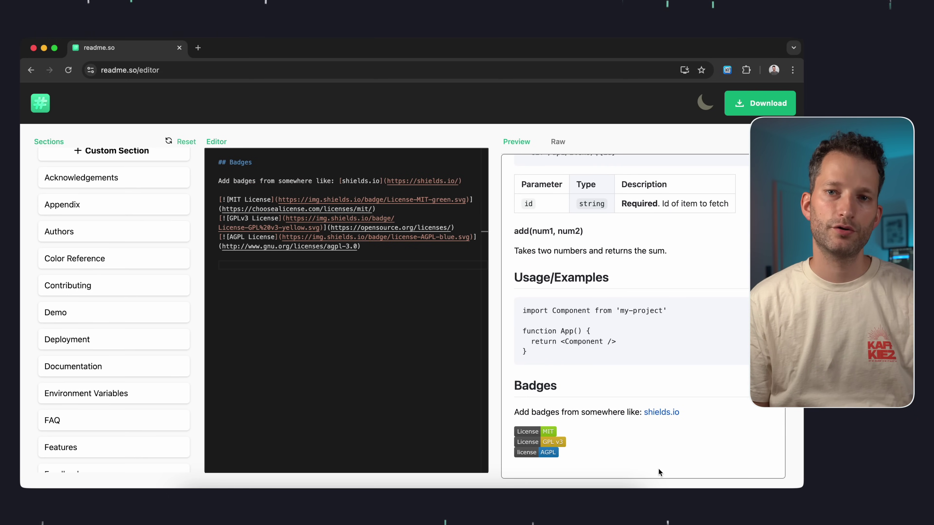
{"action": "scroll", "coordinate": [141, 315], "scroll_direction": "up", "scroll_amount": 5}
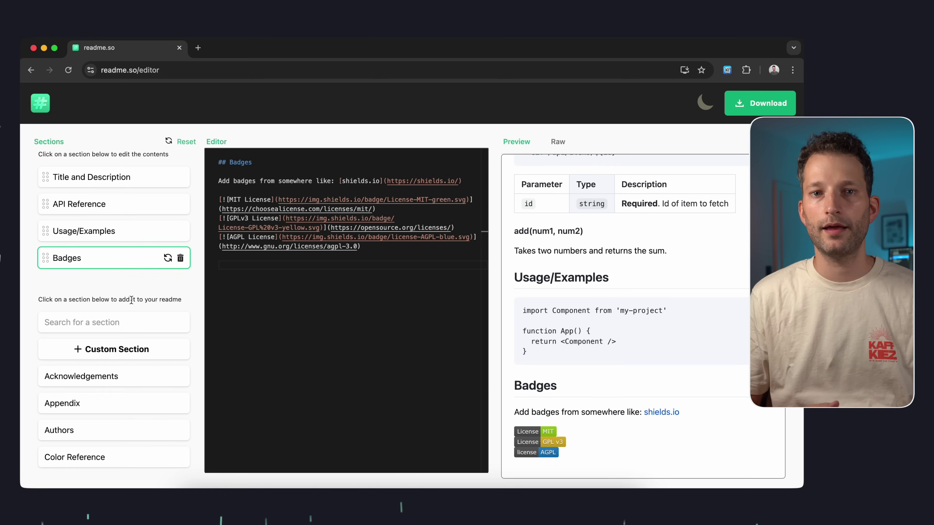
{"action": "scroll", "coordinate": [130, 307], "scroll_direction": "down", "scroll_amount": 6}
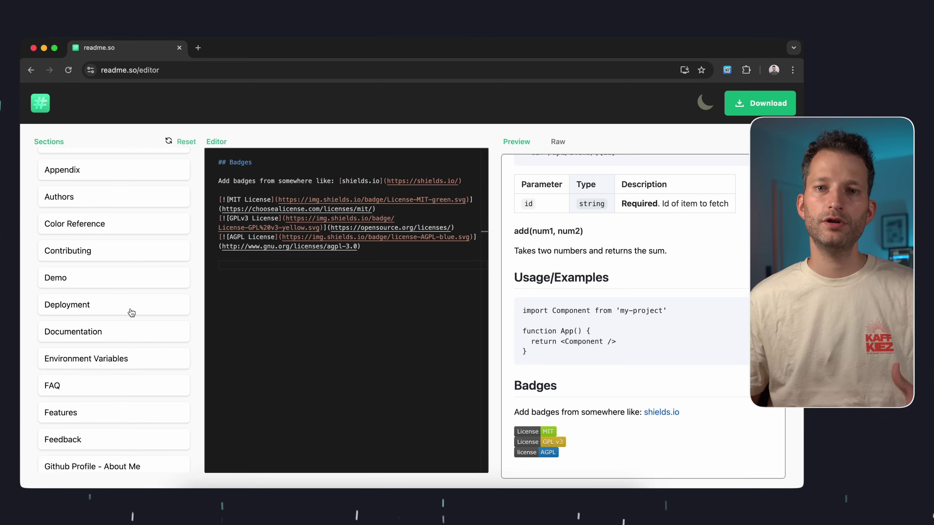
{"action": "scroll", "coordinate": [132, 313], "scroll_direction": "down", "scroll_amount": 3}
{"action": "left_click", "coordinate": [128, 346]}
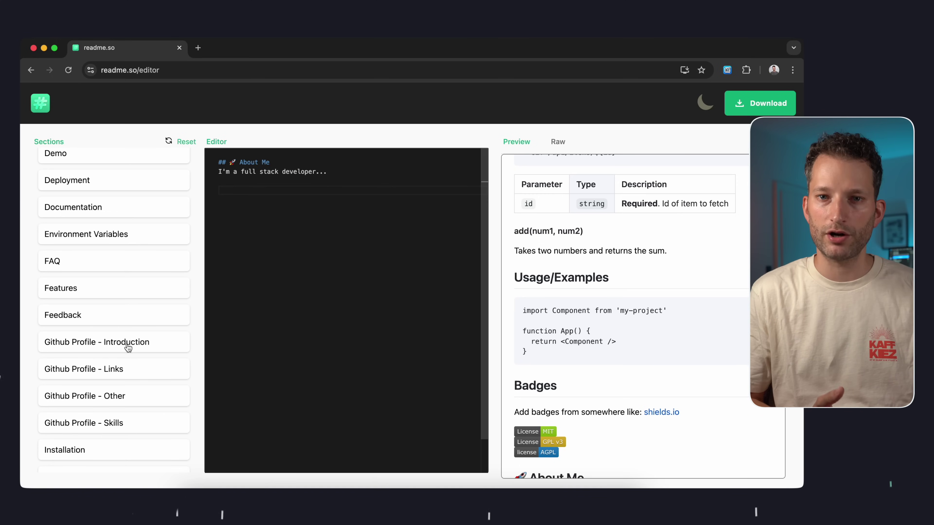
- Delete Github Profile - About Me, move Usage/Examples above API Reference, and download README.md
{"action": "scroll", "coordinate": [97, 315], "scroll_direction": "up", "scroll_amount": 10}
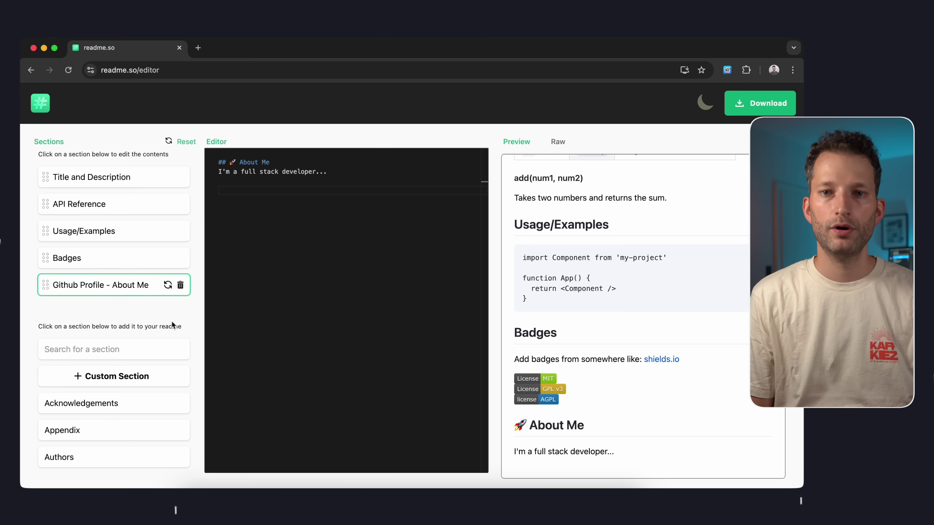
{"action": "left_click", "coordinate": [180, 285]}
{"action": "left_click_drag", "start_coordinate": [46, 231], "coordinate": [46, 203]}
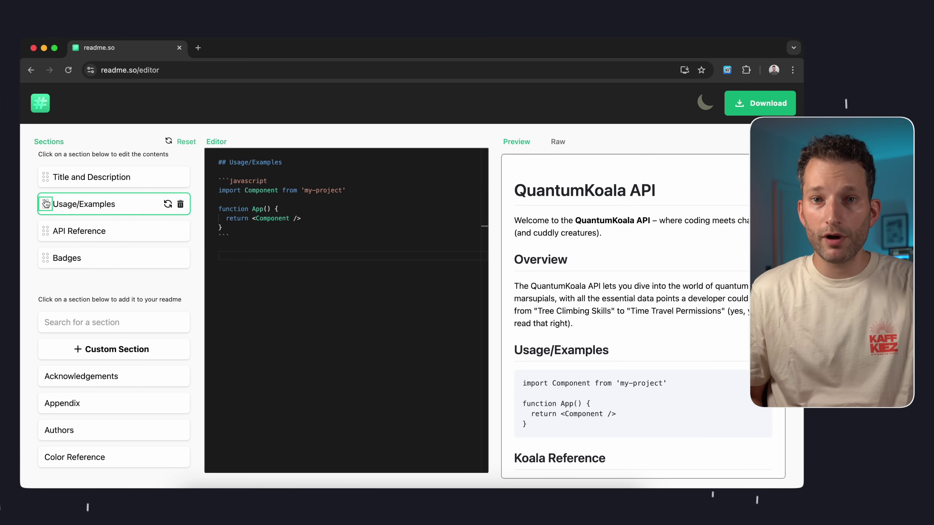
{"action": "scroll", "coordinate": [593, 336], "scroll_direction": "down", "scroll_amount": 4}
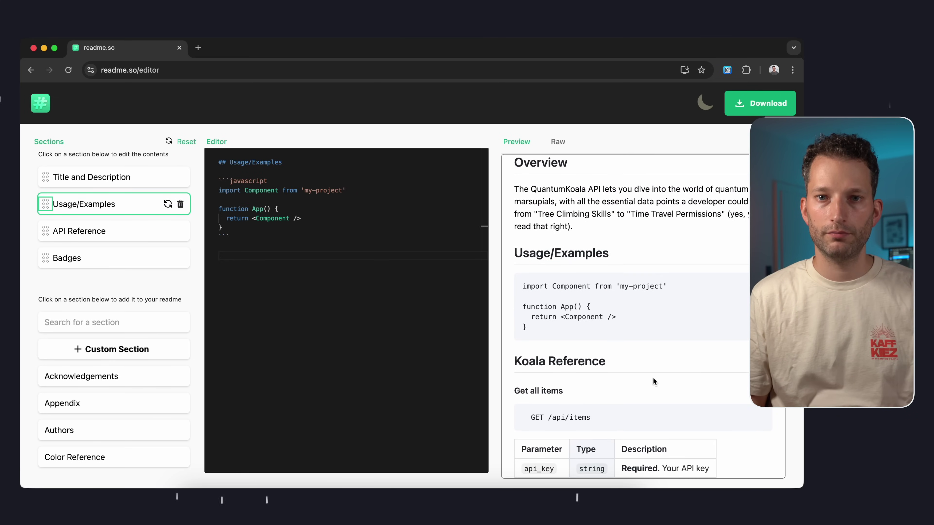
{"action": "left_click", "coordinate": [759, 105]}
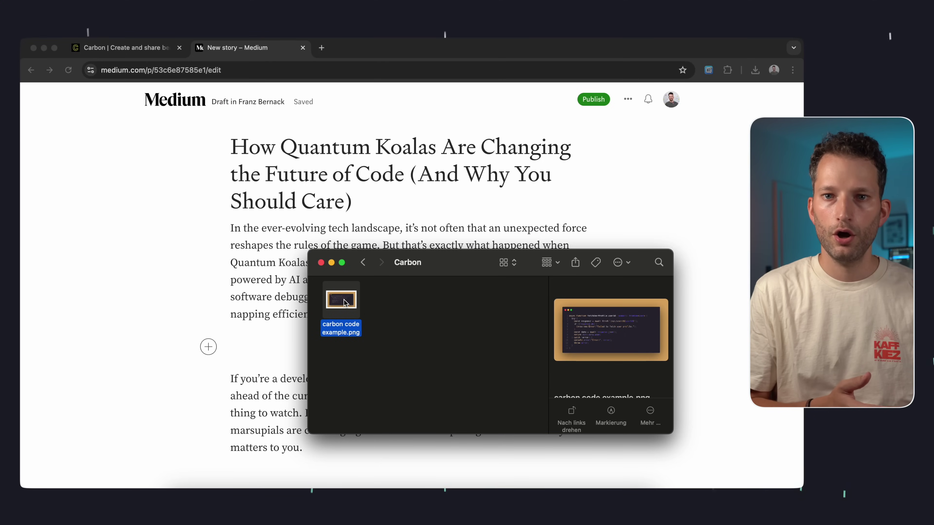
- Drag 'carbon code example.png' into the Medium story draft
{"action": "left_click_drag", "start_coordinate": [345, 302], "coordinate": [254, 348]}
{"action": "scroll", "coordinate": [468, 384], "scroll_direction": "down", "scroll_amount": 5}
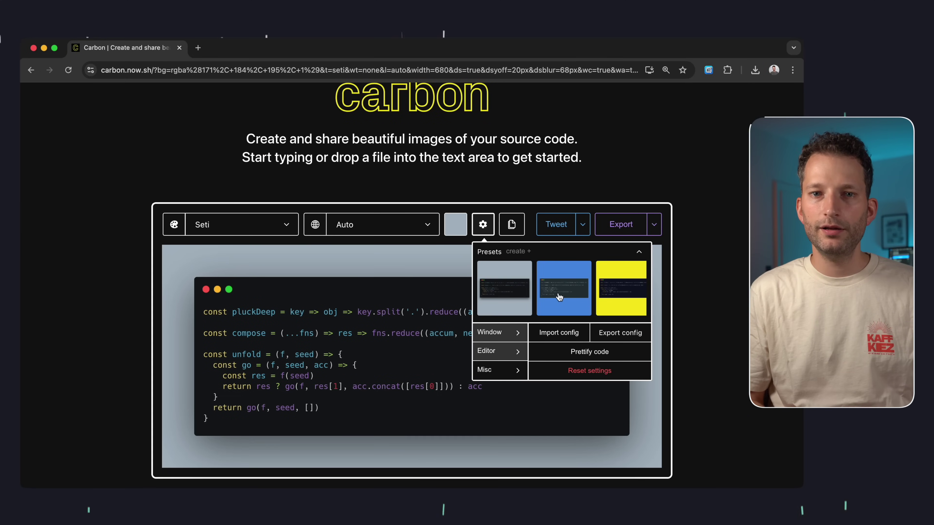
- Apply the Duotone preset to the snippet and shift the background colour to blue
{"action": "left_click", "coordinate": [559, 298]}
{"action": "scroll", "coordinate": [604, 296], "scroll_direction": "right", "scroll_amount": 4}
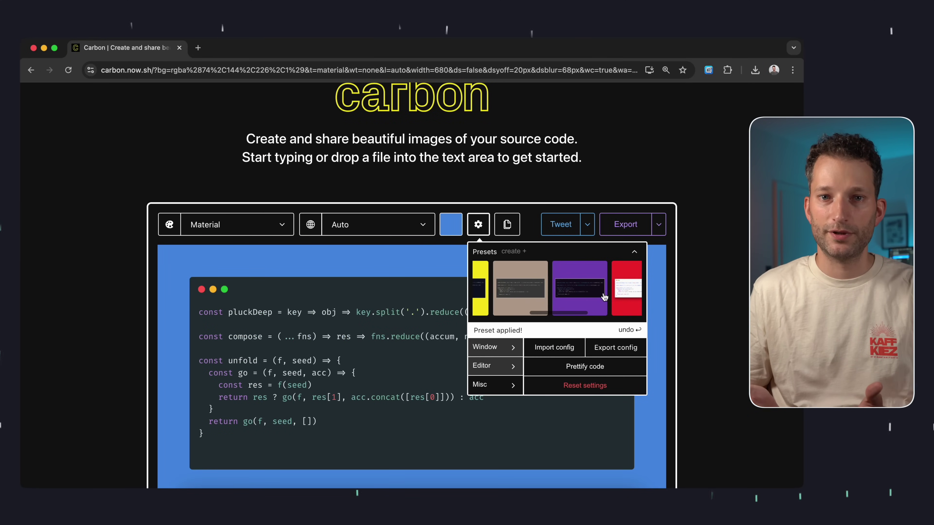
{"action": "left_click", "coordinate": [626, 297]}
{"action": "scroll", "coordinate": [627, 297], "scroll_direction": "right", "scroll_amount": 3}
{"action": "left_click", "coordinate": [629, 294]}
{"action": "left_click", "coordinate": [456, 225]}
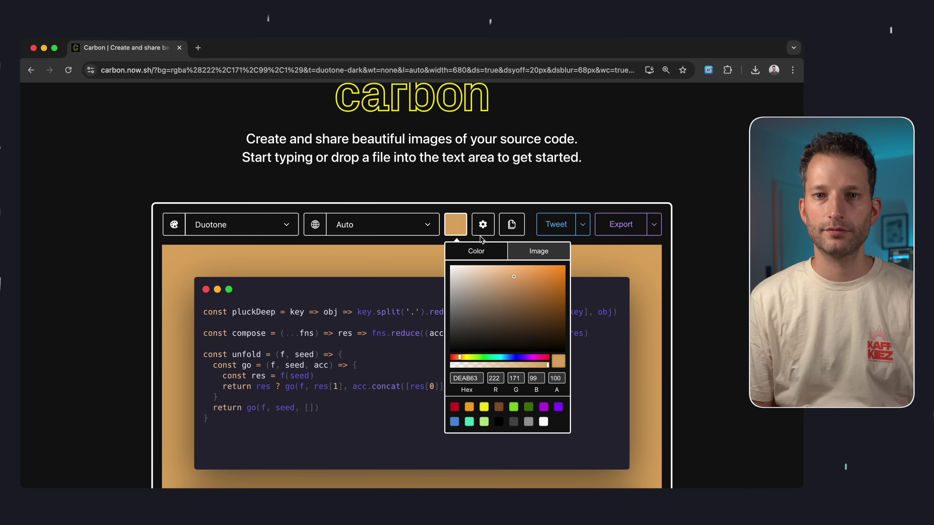
{"action": "left_click_drag", "start_coordinate": [476, 358], "coordinate": [507, 355]}
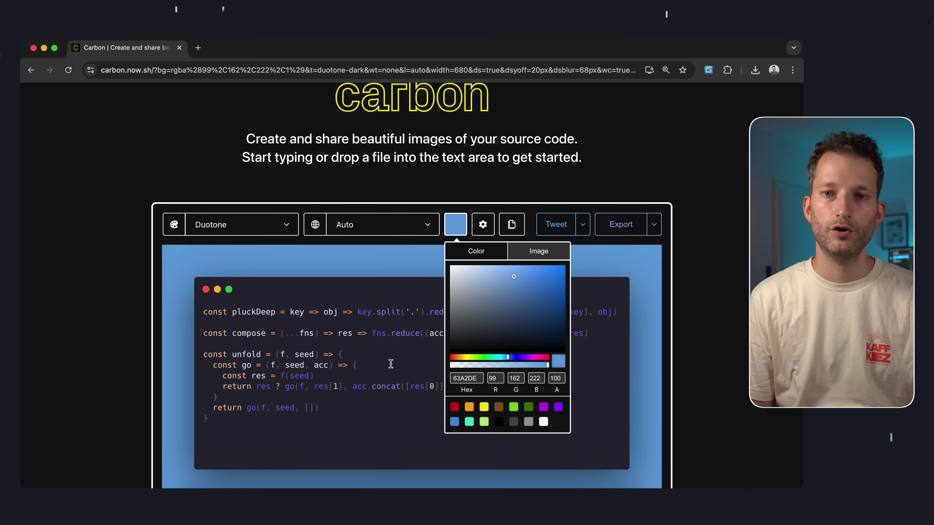
- Increase the editor line height and turn on line numbers
{"action": "left_click", "coordinate": [491, 225]}
{"action": "left_click", "coordinate": [509, 365]}
{"action": "left_click_drag", "start_coordinate": [563, 370], "coordinate": [568, 370]}
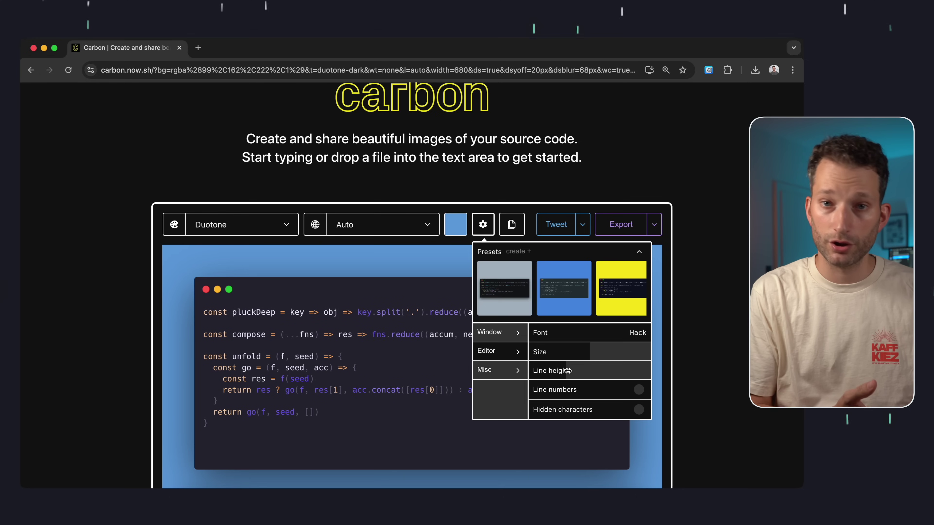
{"action": "left_click", "coordinate": [638, 390]}
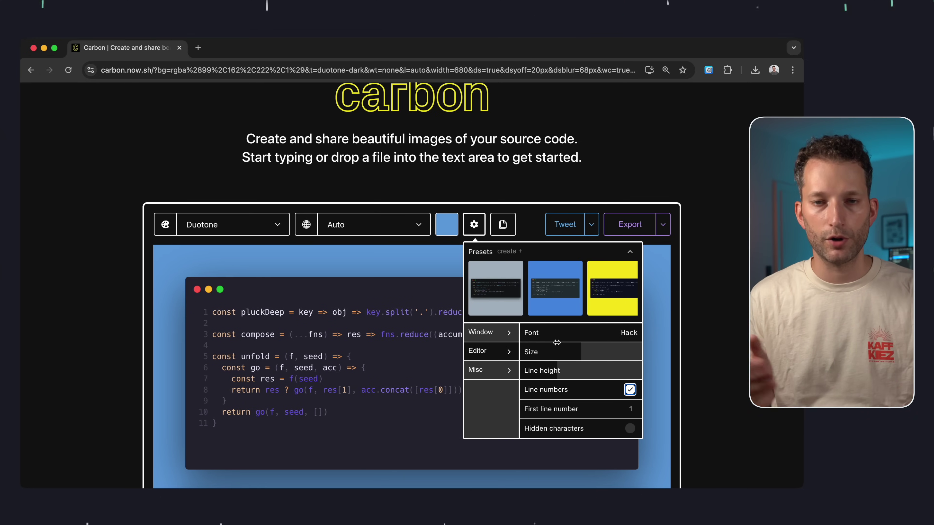
{"action": "left_click", "coordinate": [474, 225]}
{"action": "scroll", "coordinate": [639, 376], "scroll_direction": "down", "scroll_amount": 4}
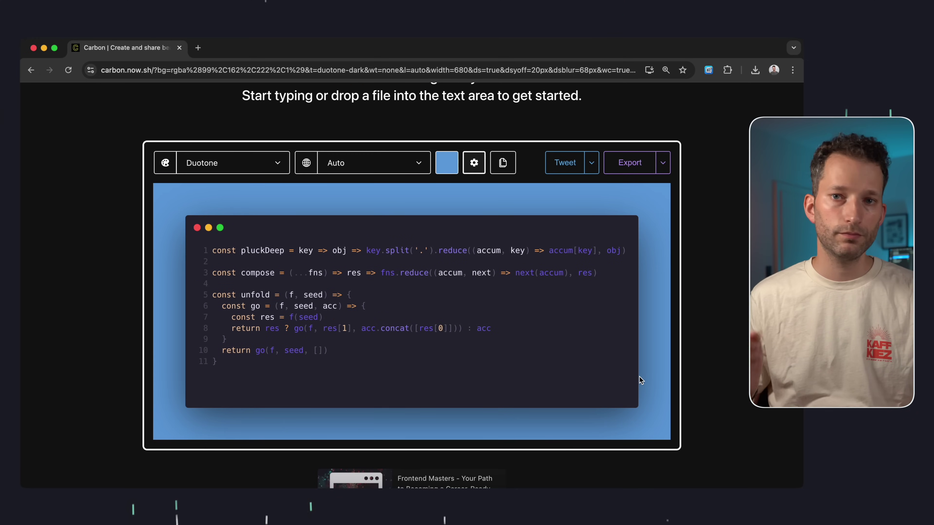
- Export the Carbon code image as SVG (carbon.svg)
{"action": "left_click", "coordinate": [664, 164]}
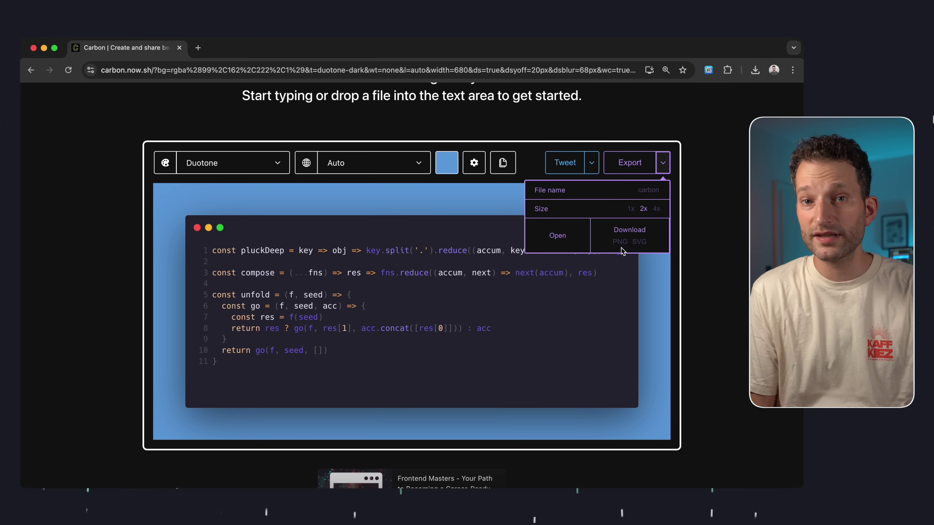
{"action": "left_click", "coordinate": [639, 243]}
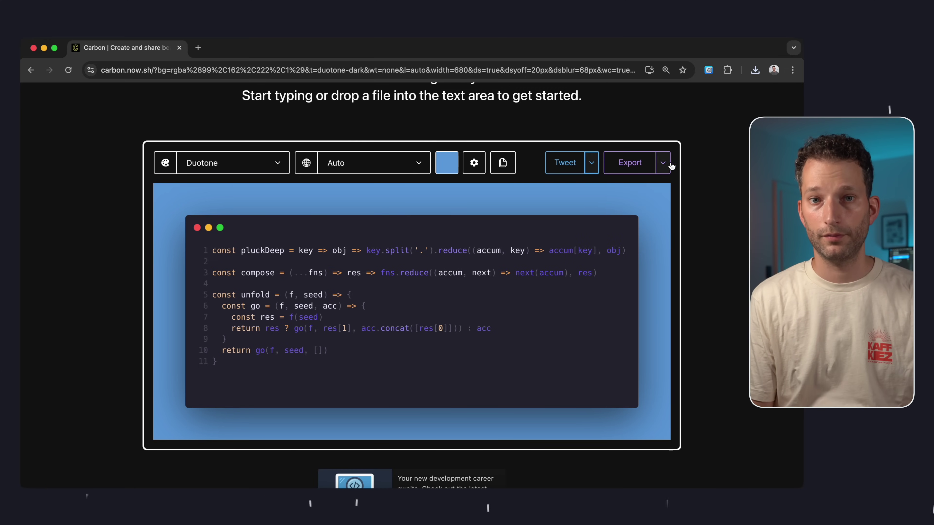
{"action": "left_click", "coordinate": [502, 163]}
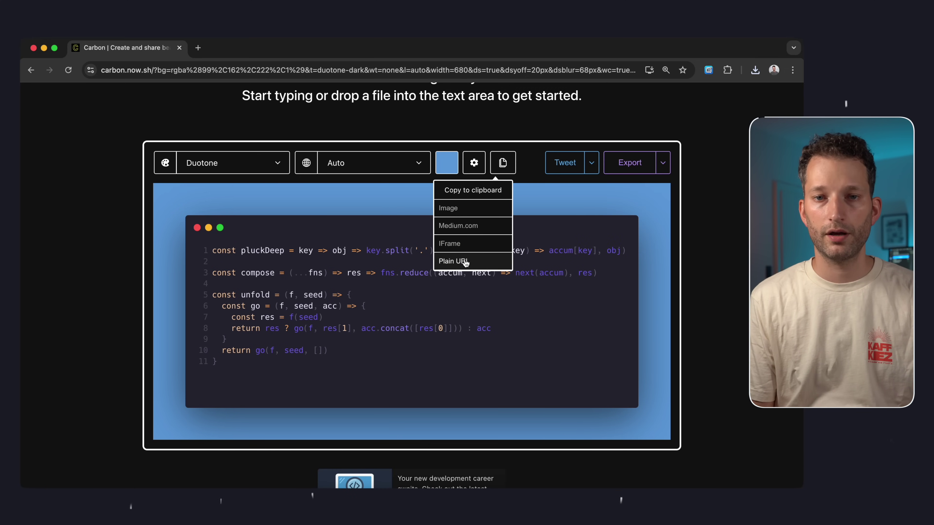
- Reformat the snippet with Prettify code from the Misc settings
{"action": "left_click", "coordinate": [475, 163]}
{"action": "left_click", "coordinate": [495, 312]}
{"action": "left_click", "coordinate": [526, 294]}
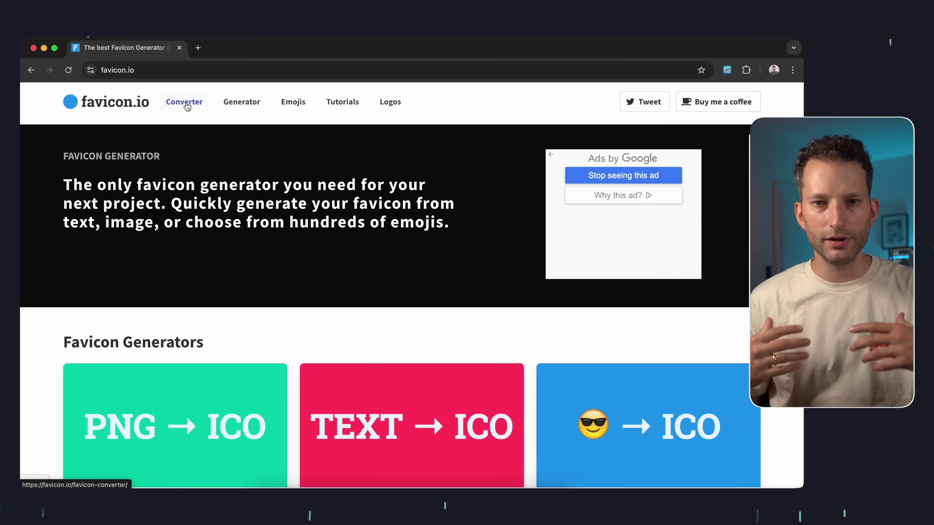
- Convert code.png into a favicon package, download favicon_io.zip, and browse the generated icon files
{"action": "left_click", "coordinate": [183, 100]}
{"action": "scroll", "coordinate": [352, 275], "scroll_direction": "down", "scroll_amount": 2}
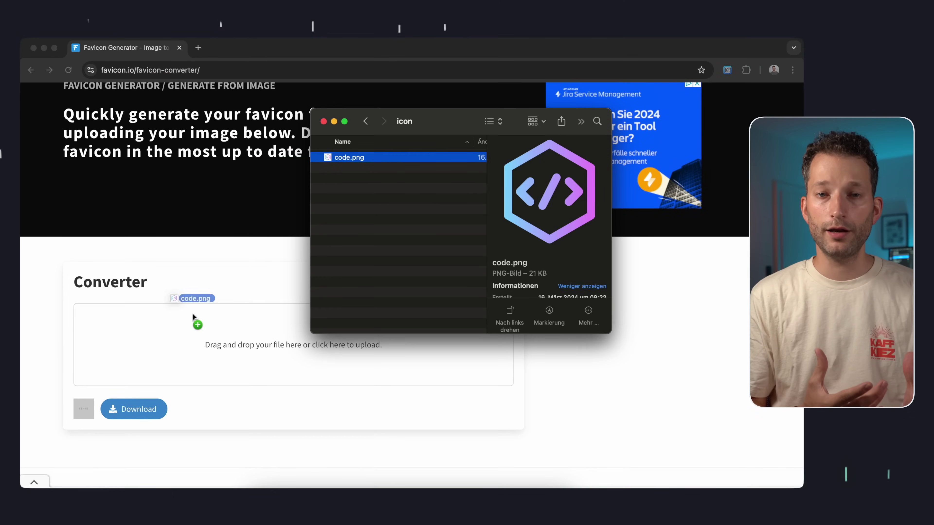
{"action": "left_click_drag", "start_coordinate": [193, 313], "coordinate": [173, 362]}
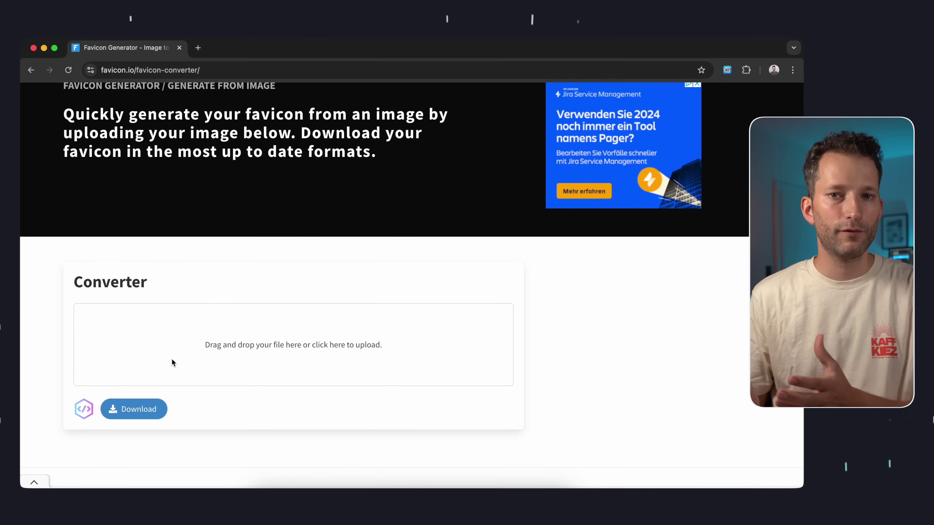
{"action": "left_click", "coordinate": [142, 411]}
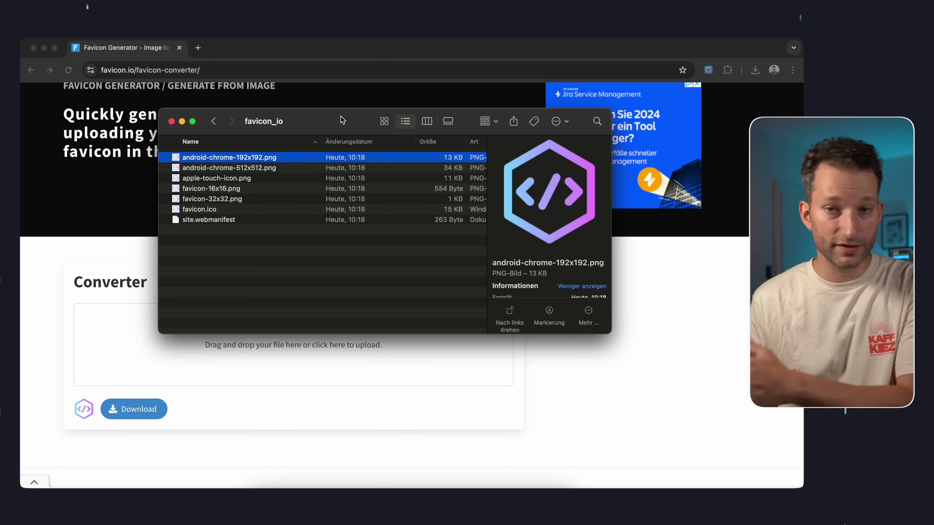
{"action": "key", "text": "Down"}
{"action": "key", "text": "Down"}
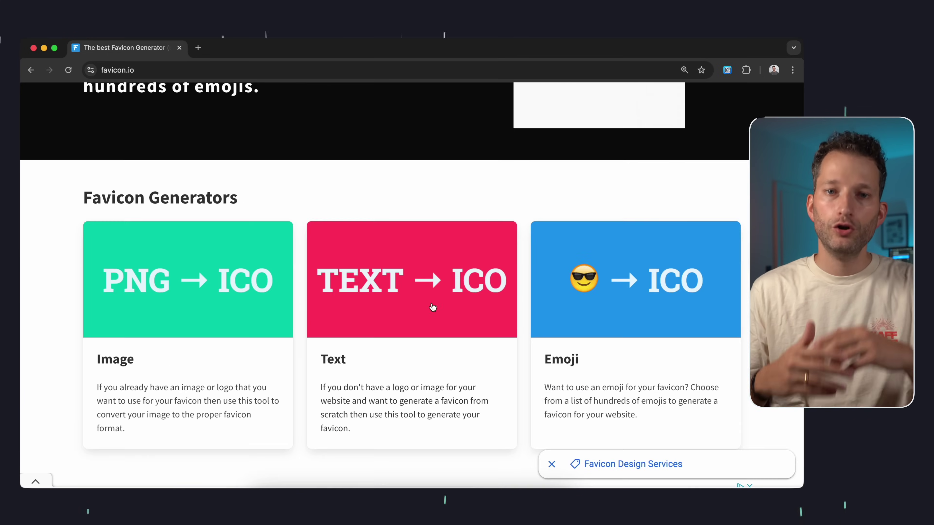
- Start a text favicon and set its font family to Matemasie
{"action": "left_click", "coordinate": [433, 307]}
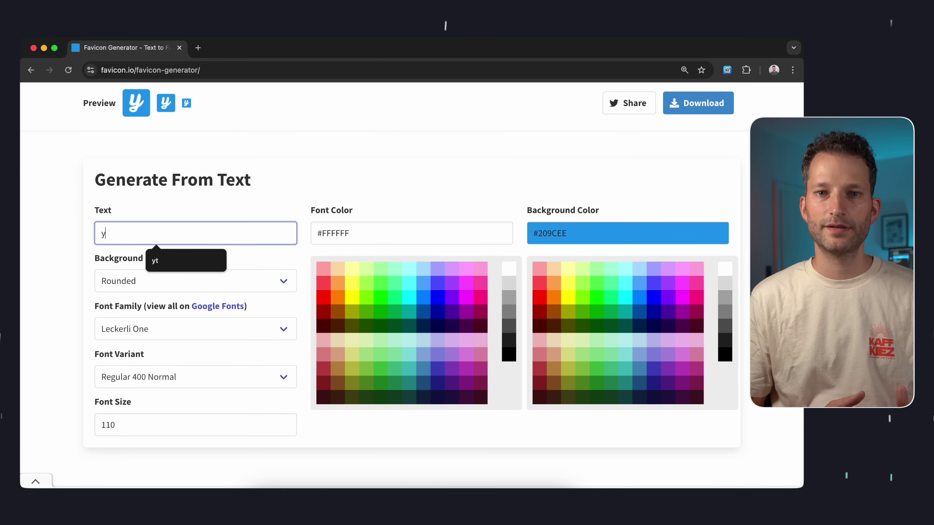
{"action": "left_click", "coordinate": [193, 333]}
{"action": "type", "text": "matemasie"}
{"action": "key", "text": "Return"}
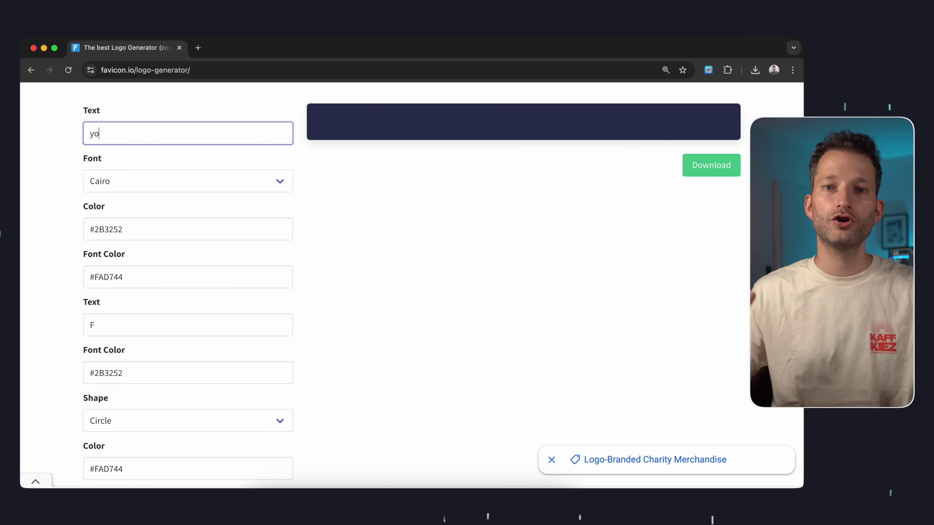
- Enter the youtube logo text with a square yt badge, and change the logo font
{"action": "type", "text": "outubeyt"}
{"action": "left_click", "coordinate": [162, 421]}
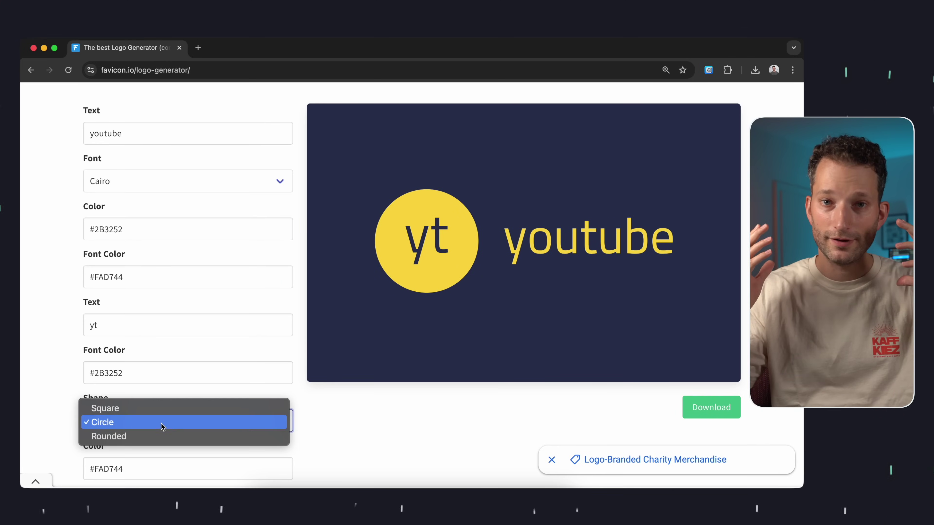
{"action": "left_click", "coordinate": [133, 407]}
{"action": "left_click", "coordinate": [161, 182]}
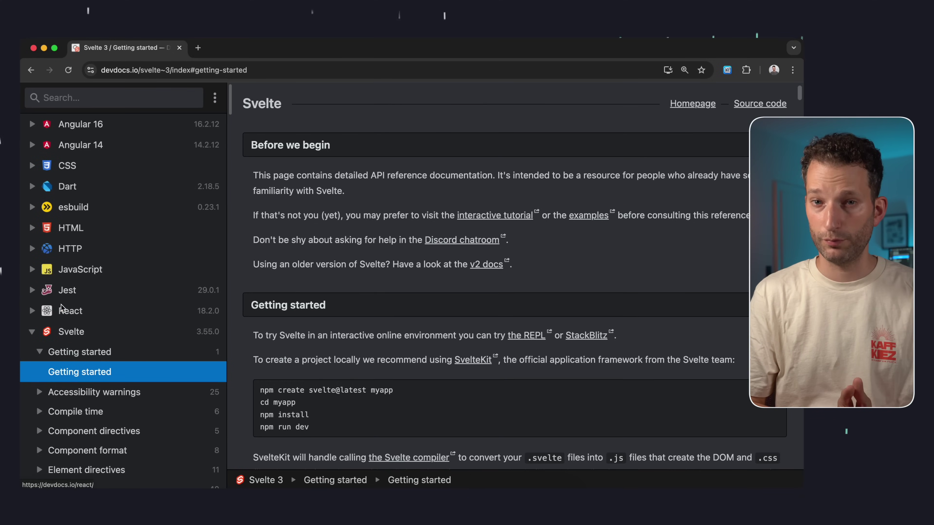
- Collapse the Svelte docs, open React, and search for fetch, opening the first result
{"action": "left_click", "coordinate": [32, 332]}
{"action": "left_click", "coordinate": [69, 312]}
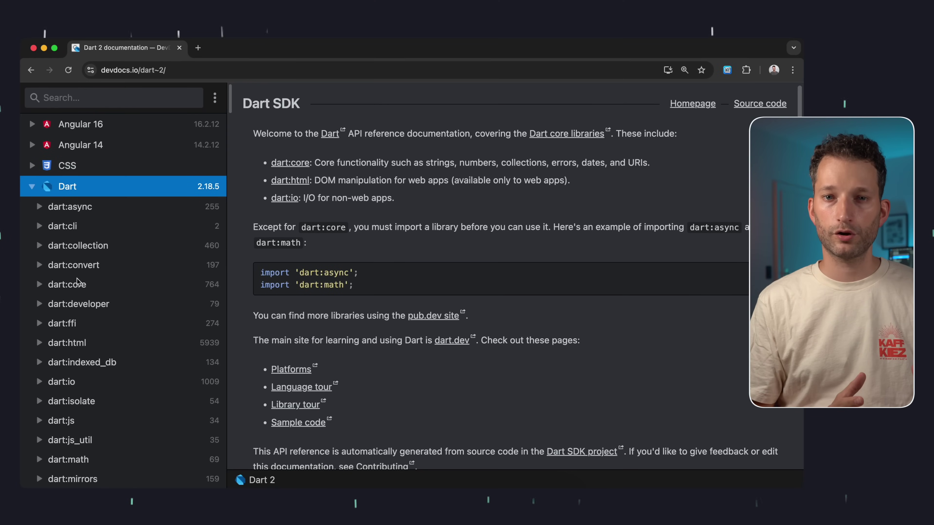
{"action": "type", "text": "fetch"}
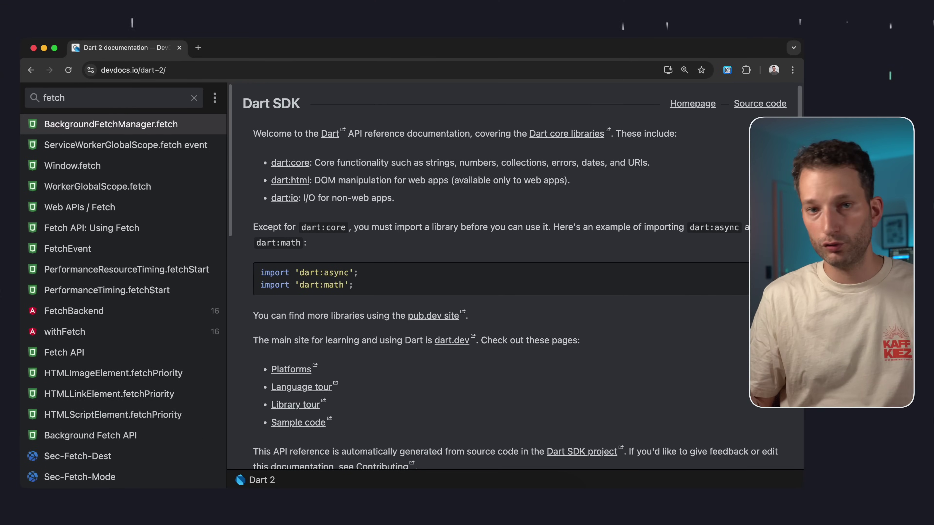
{"action": "key", "text": "Return"}
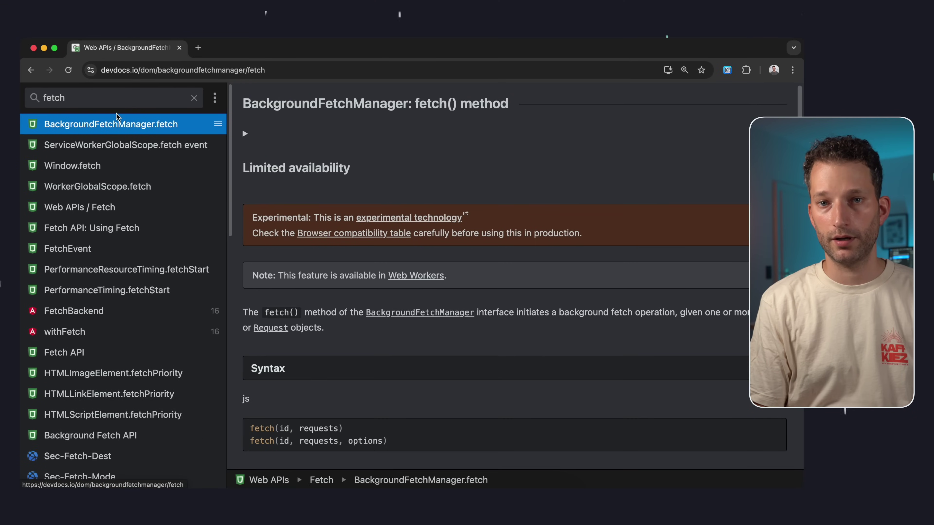
- Search dart, then open the Angular 14 ChangeDetectorRef page from a new search
{"action": "double_click", "coordinate": [109, 97]}
{"action": "type", "text": "dart"}
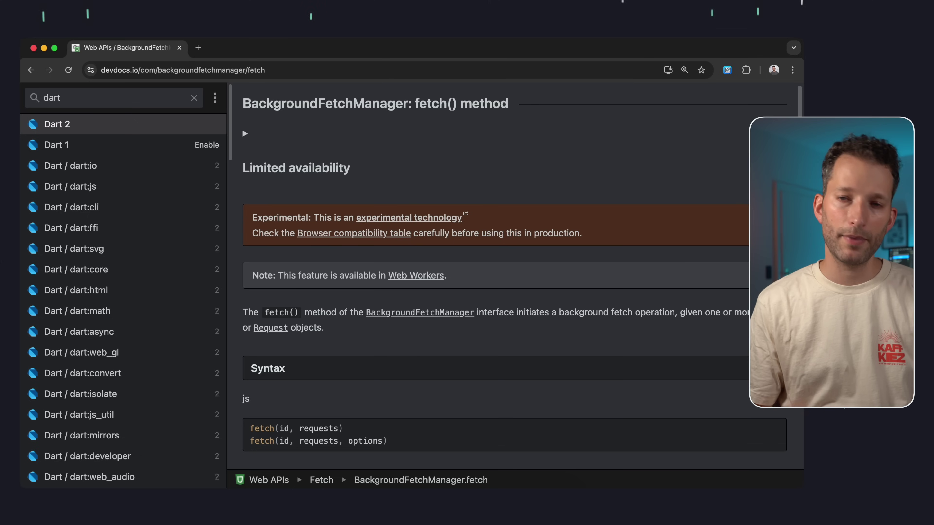
{"action": "key", "text": "BackSpace"}
{"action": "key", "text": "BackSpace"}
{"action": "key", "text": "BackSpace"}
{"action": "key", "text": "BackSpace"}
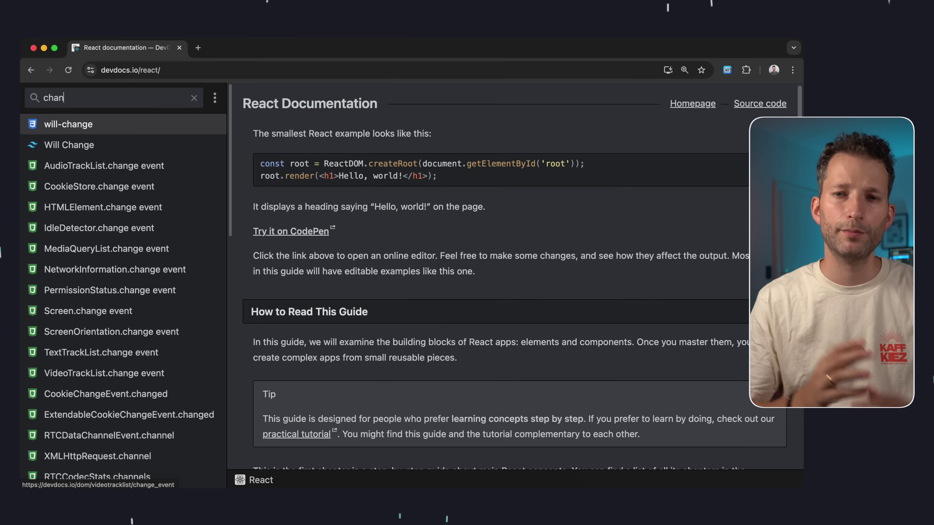
{"action": "type", "text": "d"}
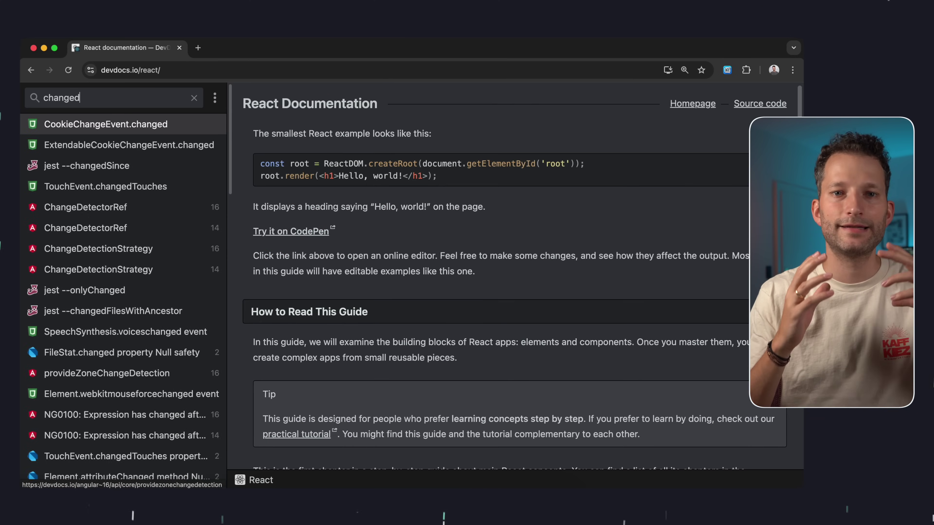
{"action": "type", "text": "ete"}
{"action": "key", "text": "Down"}
{"action": "key", "text": "Return"}
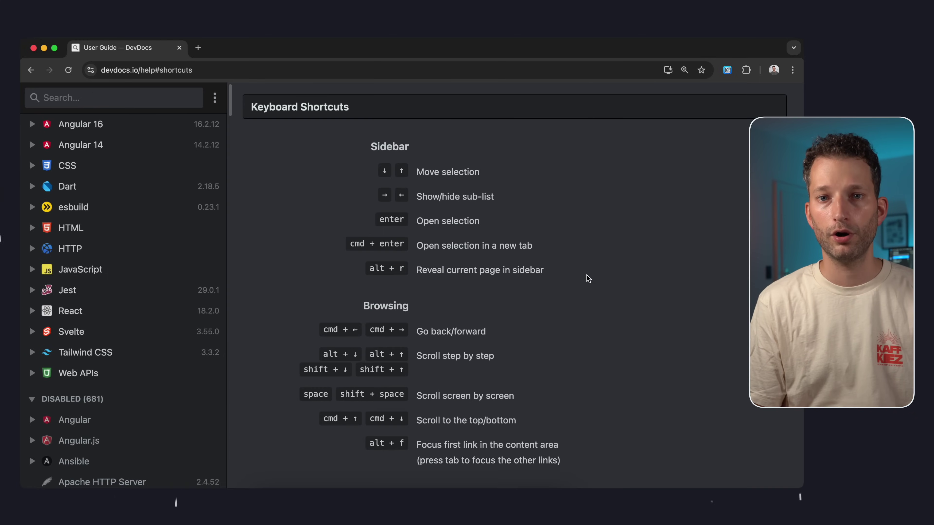
- Enable the Docker 19 and Docker 18 documentation and apply the selection
{"action": "scroll", "coordinate": [588, 278], "scroll_direction": "down", "scroll_amount": 10}
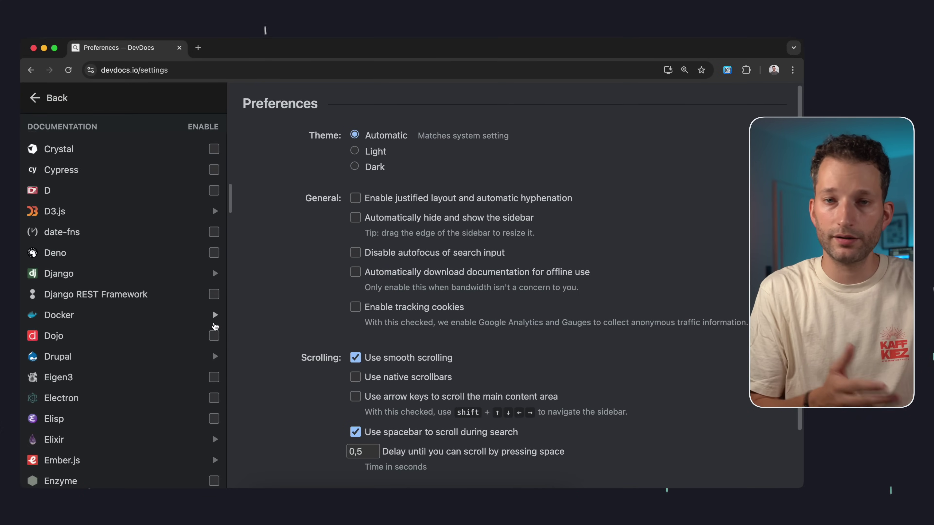
{"action": "left_click", "coordinate": [215, 316]}
{"action": "left_click", "coordinate": [214, 356]}
{"action": "left_click", "coordinate": [214, 377]}
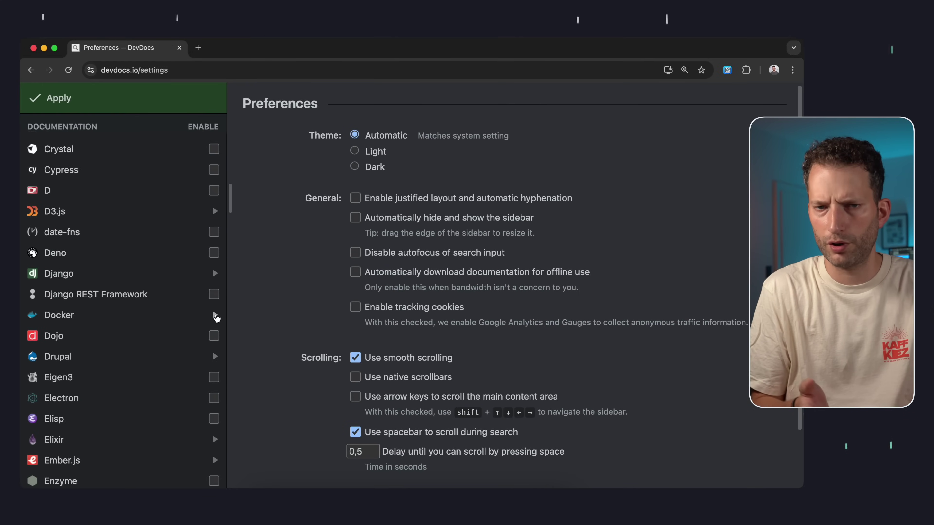
{"action": "left_click", "coordinate": [85, 97]}
- Install all enabled documentation for offline use from the Offline page
{"action": "left_click", "coordinate": [207, 97]}
{"action": "left_click", "coordinate": [158, 146]}
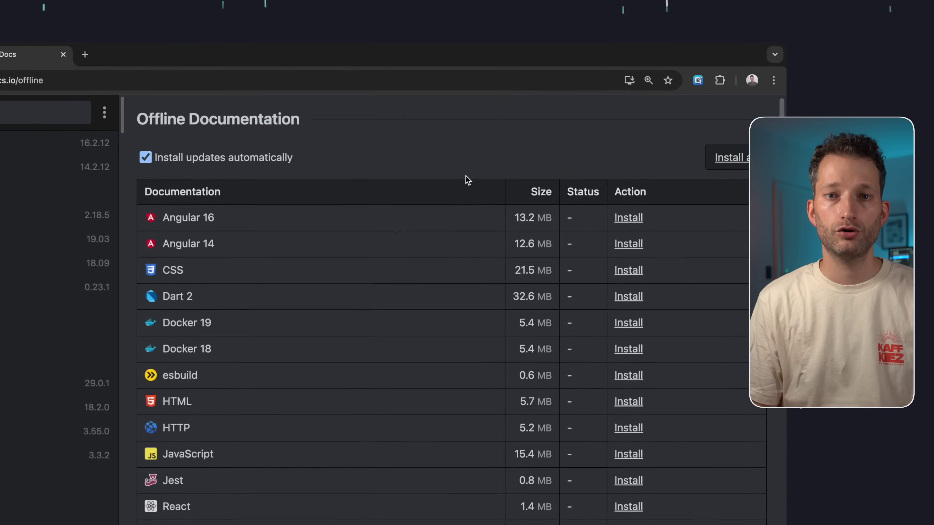
{"action": "left_click", "coordinate": [747, 160]}
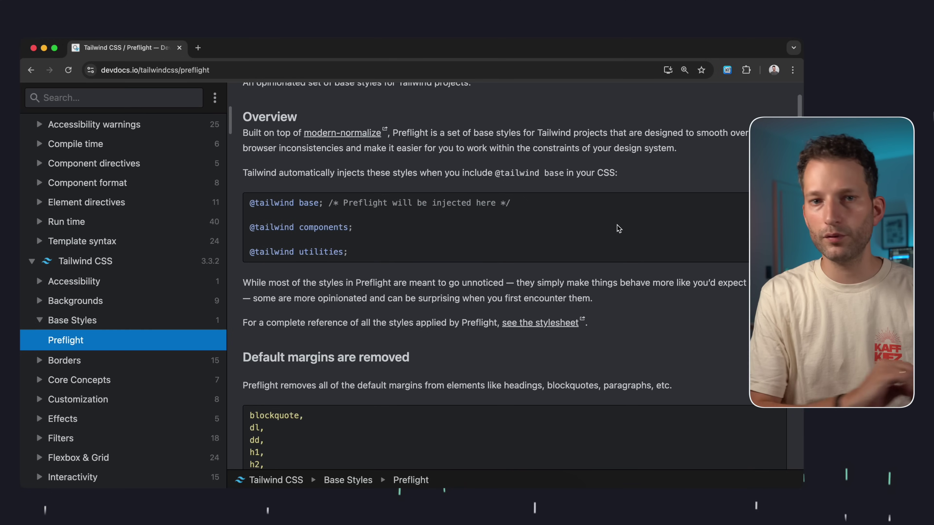
{"action": "scroll", "coordinate": [619, 228], "scroll_direction": "down", "scroll_amount": 20}
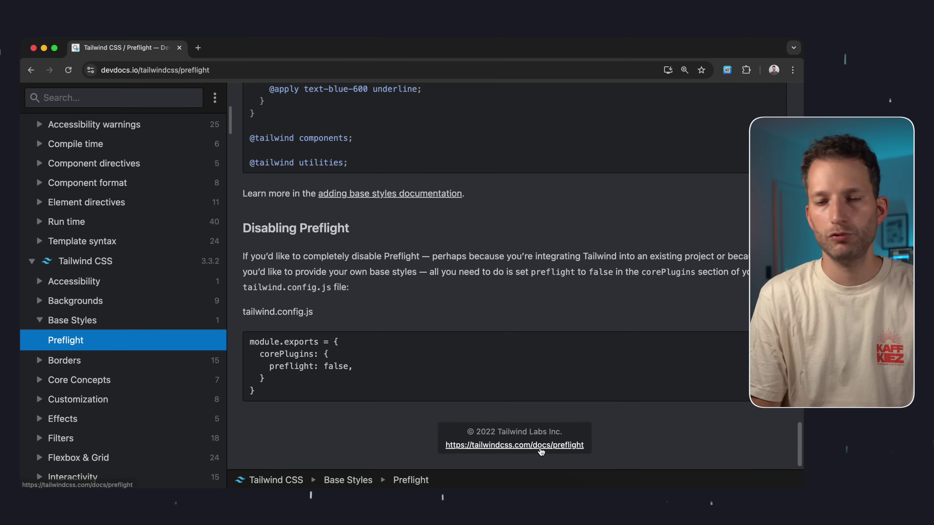